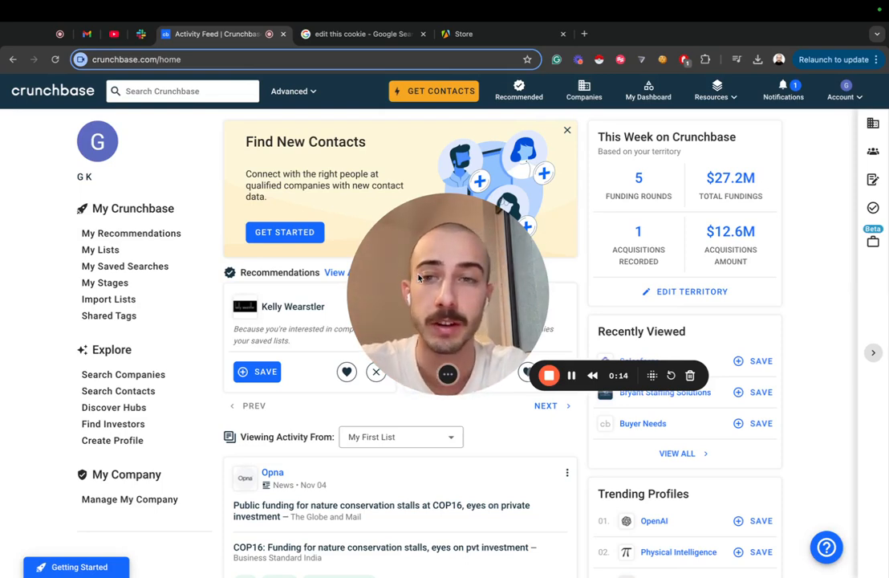
{"action": "left_click_drag", "start_coordinate": [391, 275], "coordinate": [362, 279]}
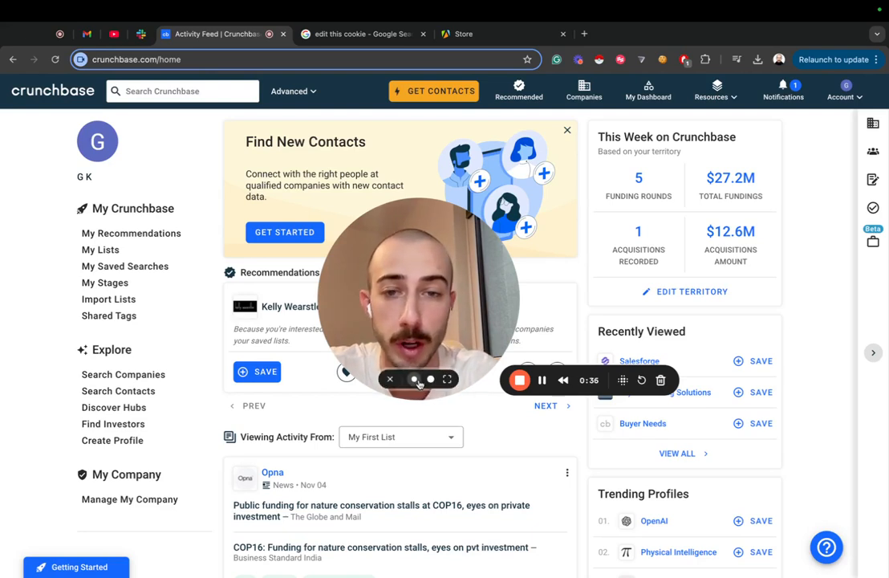
{"action": "left_click", "coordinate": [414, 379]}
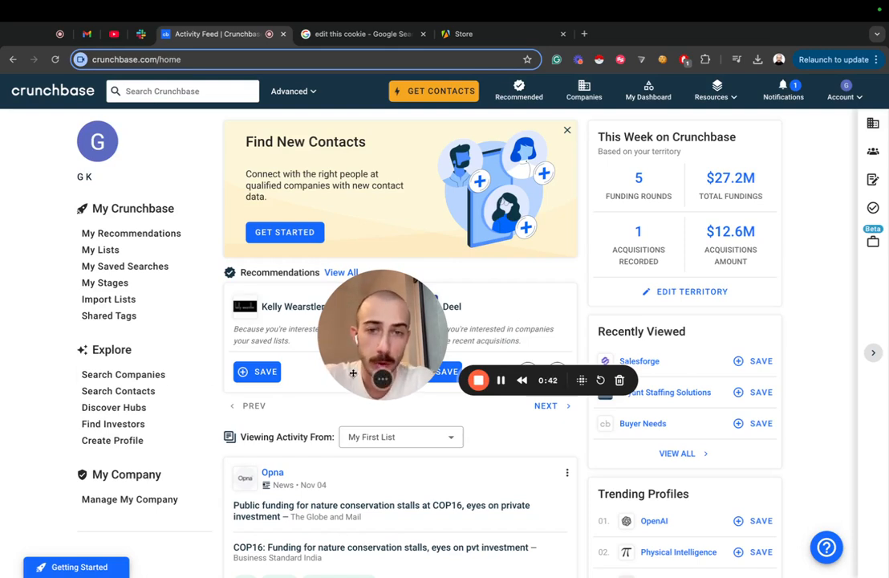
{"action": "left_click_drag", "start_coordinate": [405, 341], "coordinate": [611, 350]}
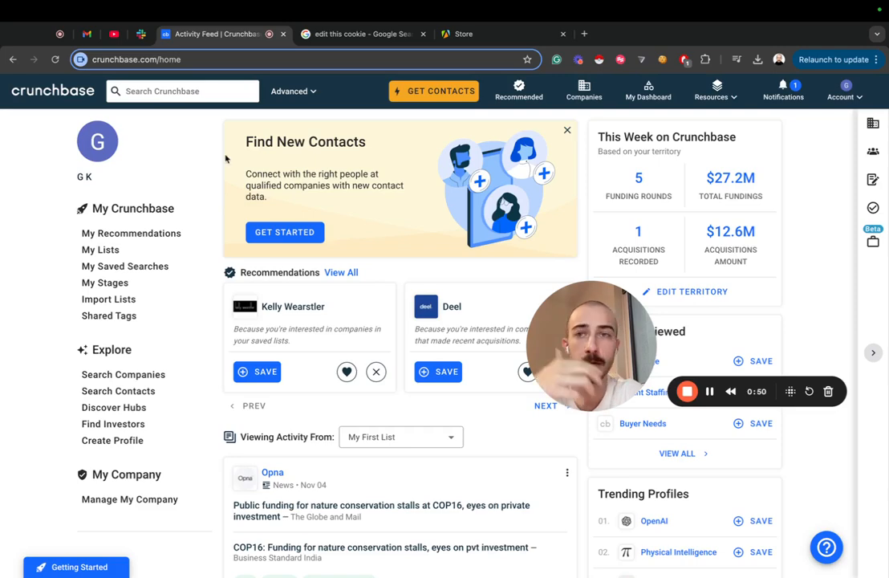
{"action": "left_click", "coordinate": [393, 36]}
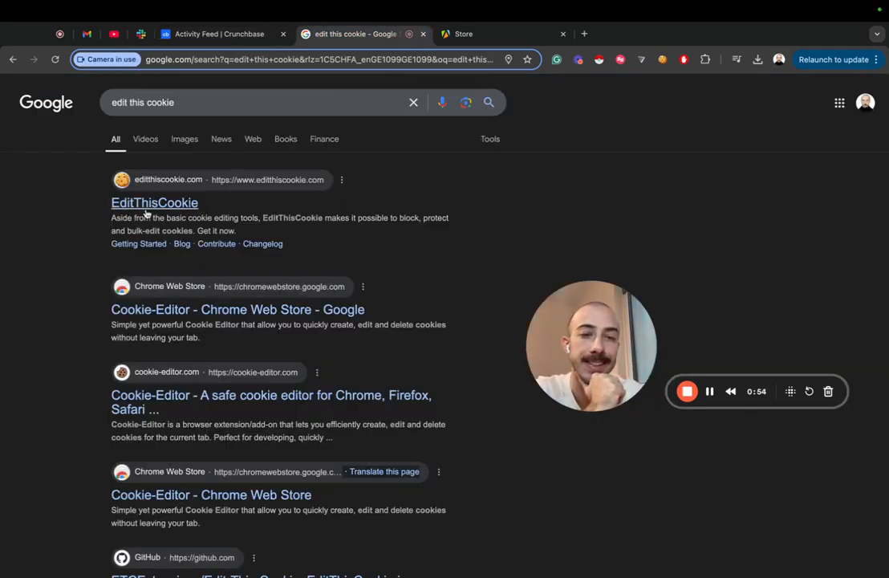
{"action": "left_click", "coordinate": [461, 35]}
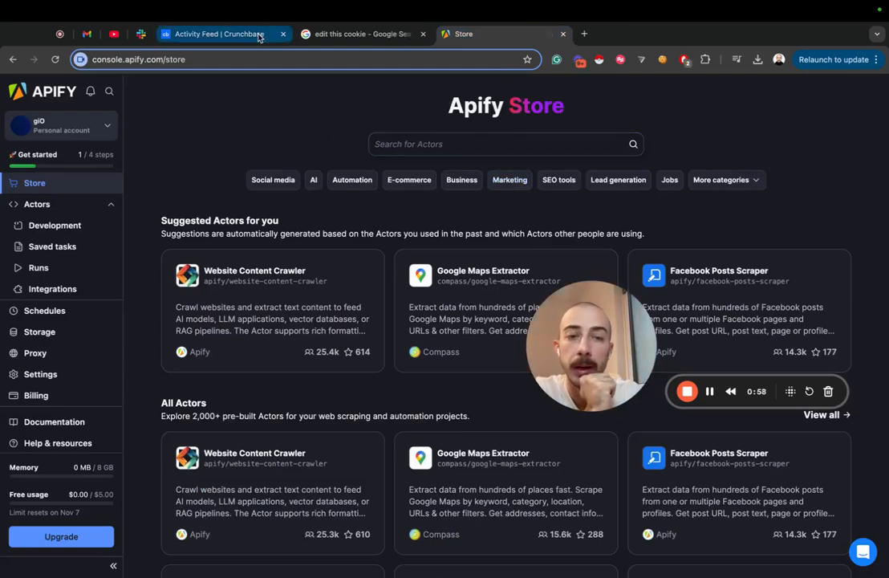
{"action": "left_click", "coordinate": [220, 34]}
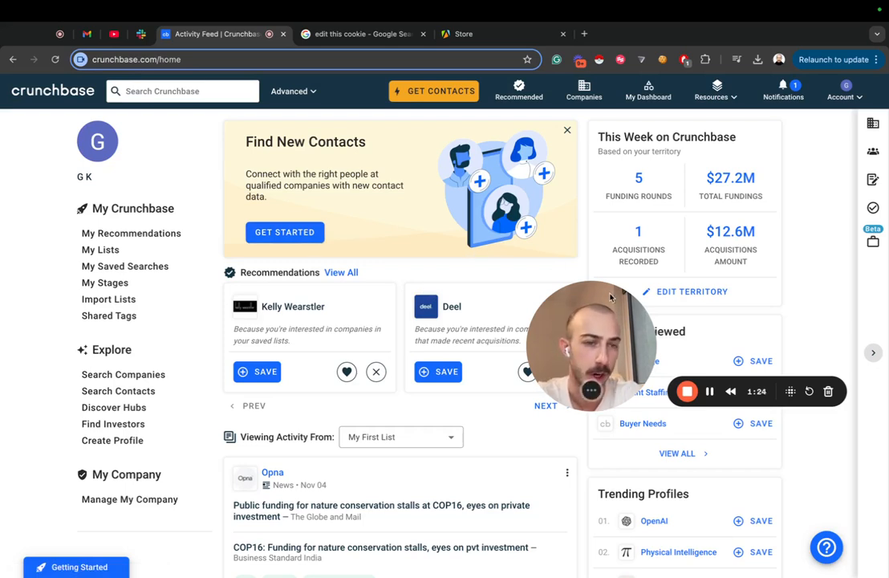
{"action": "left_click_drag", "start_coordinate": [609, 298], "coordinate": [458, 236]}
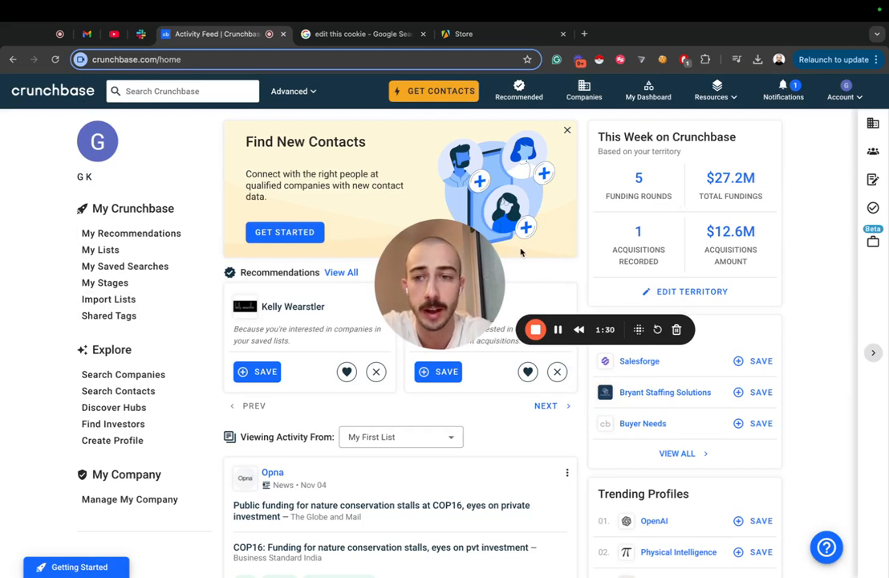
{"action": "left_click_drag", "start_coordinate": [448, 290], "coordinate": [431, 300]}
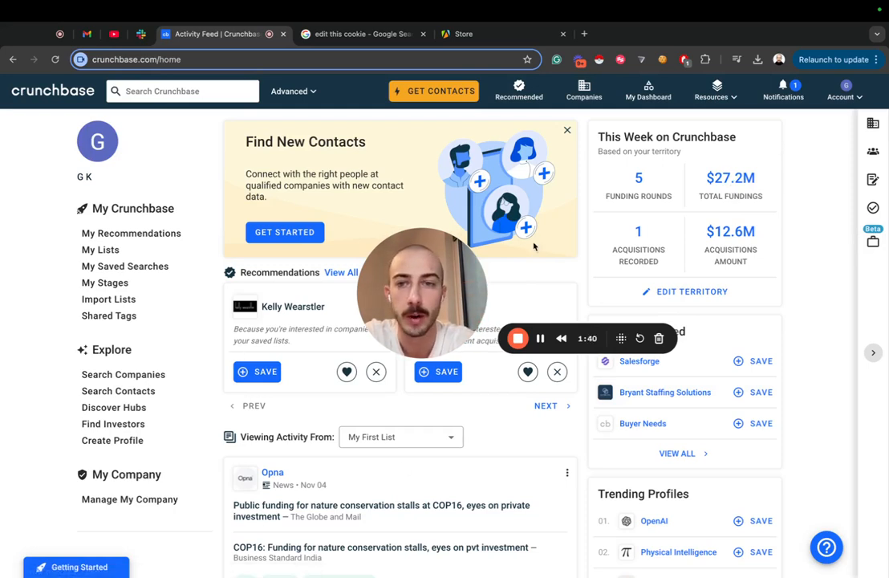
{"action": "left_click_drag", "start_coordinate": [442, 311], "coordinate": [667, 287]}
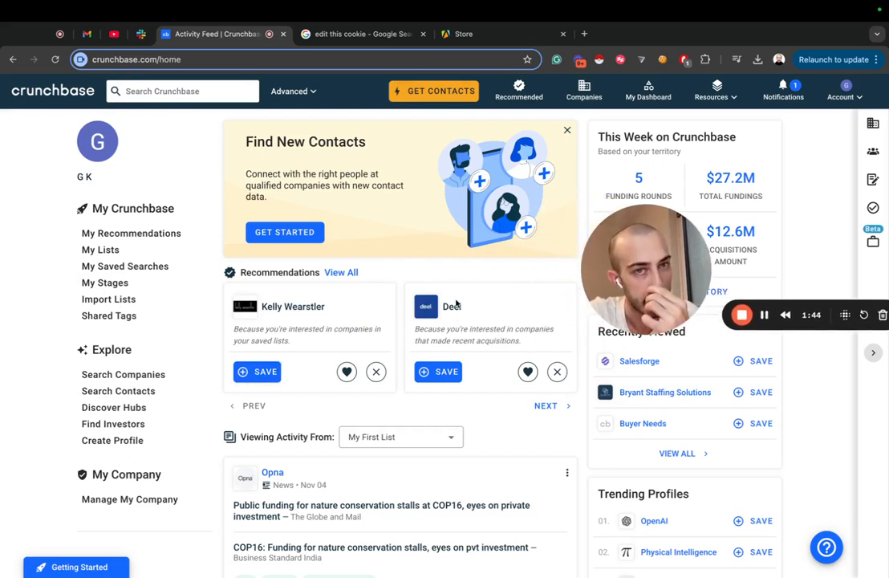
Open the company search and filter it by New York as headquarters location
{"action": "left_click", "coordinate": [584, 90]}
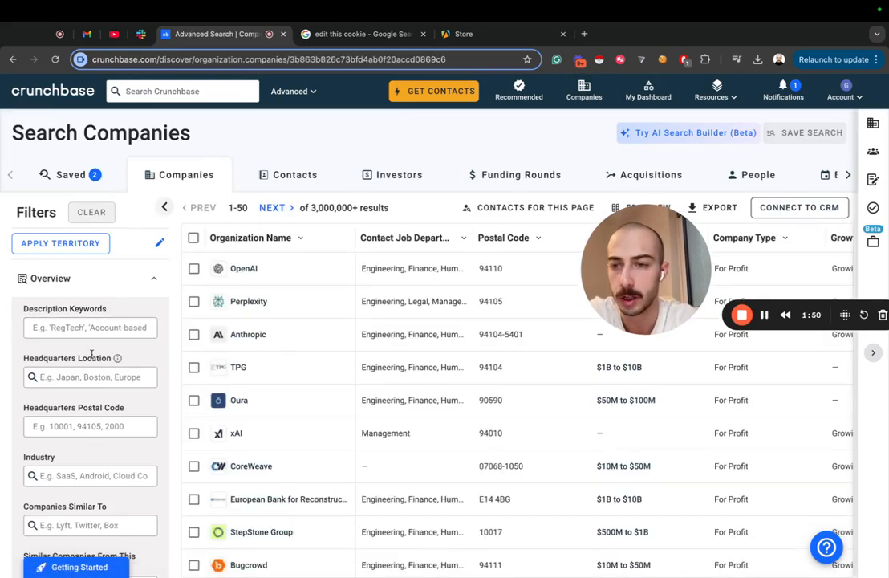
{"action": "left_click", "coordinate": [93, 372]}
{"action": "type", "text": "new"}
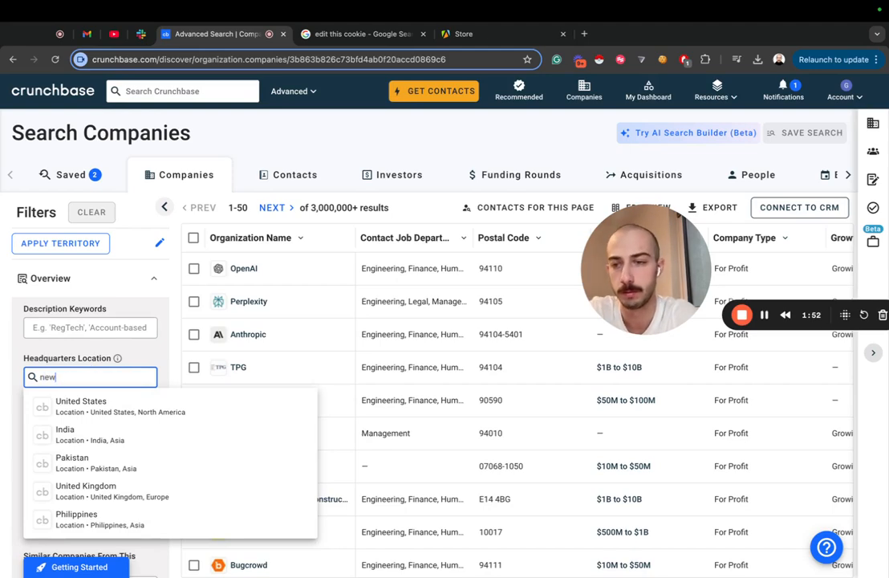
{"action": "left_click", "coordinate": [101, 407]}
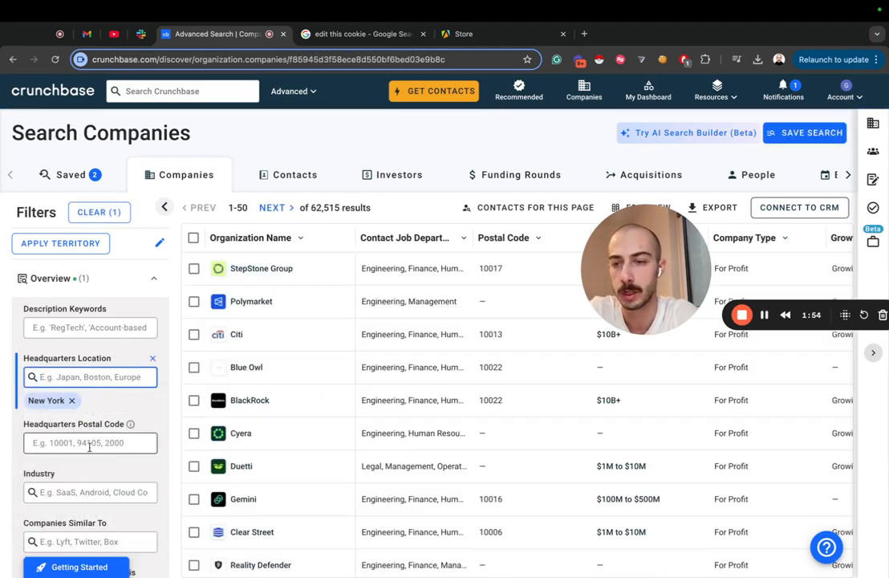
Limit the company search to organizations with 51 to 250 employees
{"action": "scroll", "coordinate": [87, 354], "scroll_direction": "down", "scroll_amount": 5}
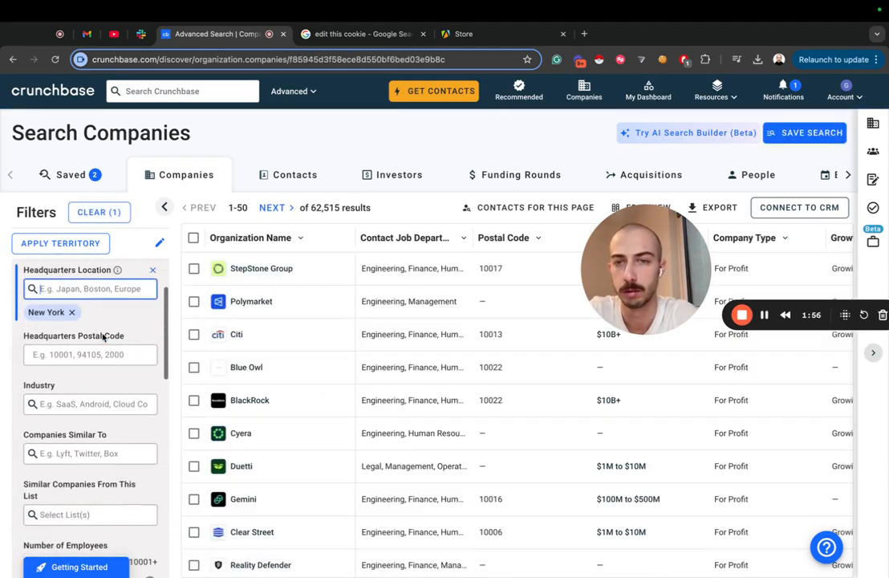
{"action": "mouse_move", "coordinate": [53, 490]}
{"action": "left_mouse_down"}
{"action": "mouse_move", "coordinate": [93, 491]}
{"action": "mouse_move", "coordinate": [58, 491]}
{"action": "left_mouse_up"}
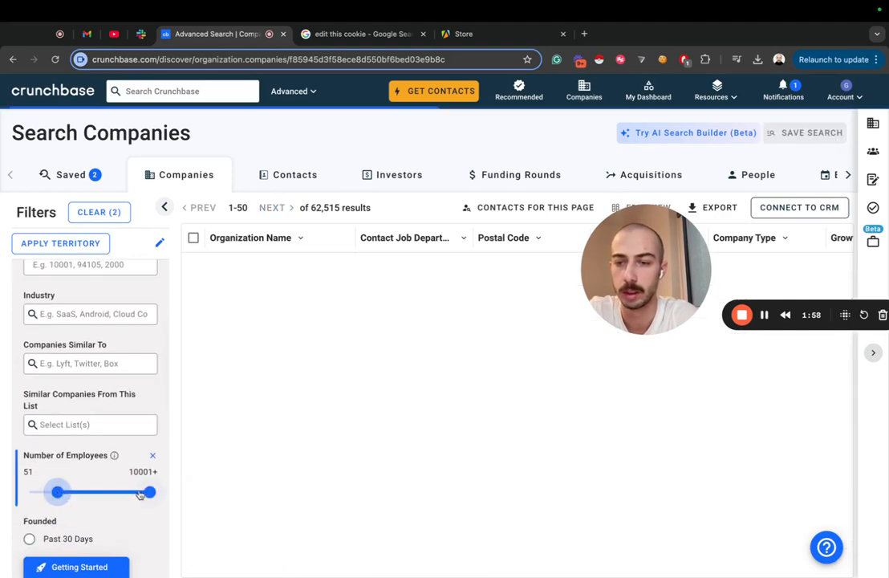
{"action": "left_click_drag", "start_coordinate": [149, 491], "coordinate": [83, 494]}
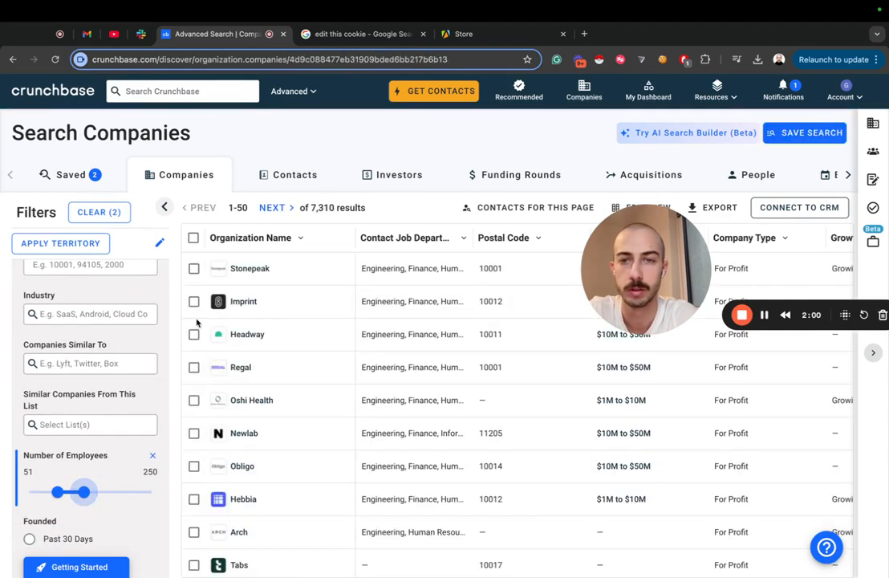
{"action": "scroll", "coordinate": [104, 369], "scroll_direction": "up", "scroll_amount": 5}
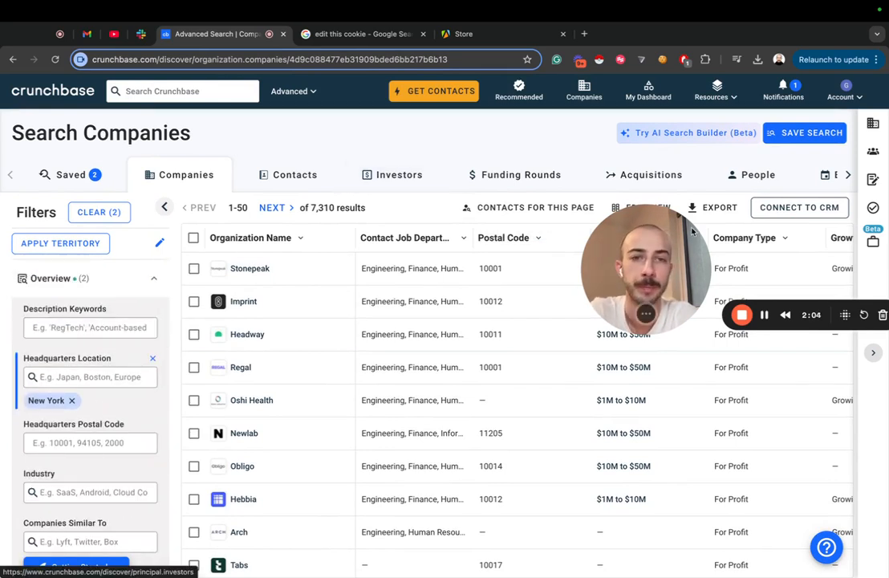
{"action": "left_click_drag", "start_coordinate": [650, 276], "coordinate": [348, 373]}
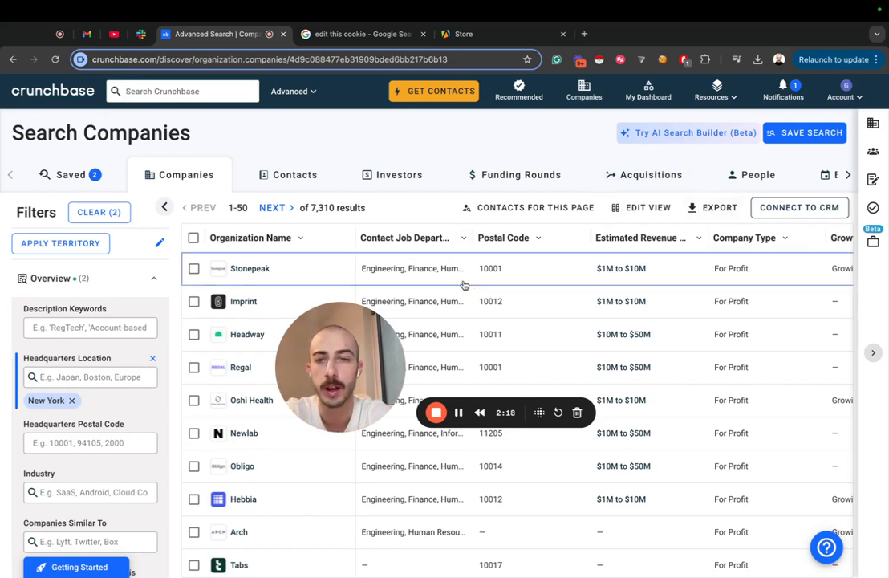
{"action": "left_click_drag", "start_coordinate": [311, 208], "coordinate": [339, 209]}
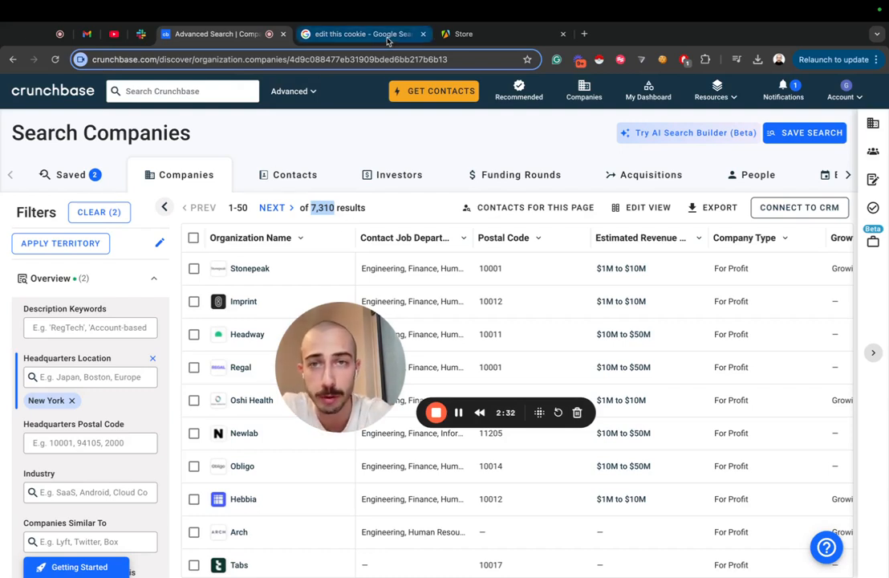
Open the EditThisCookie website from the Google results and look over the extension's page, including its download options
{"action": "left_click", "coordinate": [361, 34]}
{"action": "left_click", "coordinate": [141, 202]}
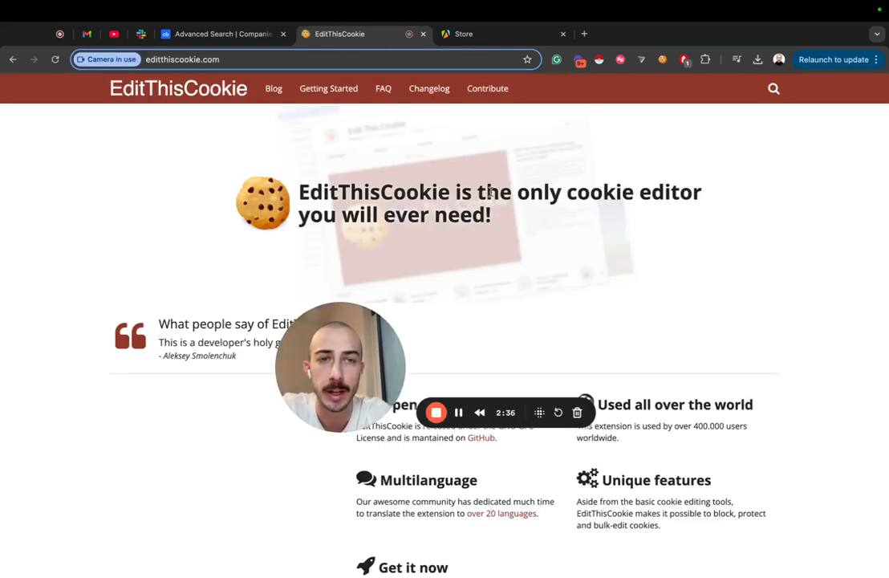
{"action": "scroll", "coordinate": [309, 250], "scroll_direction": "down", "scroll_amount": 3}
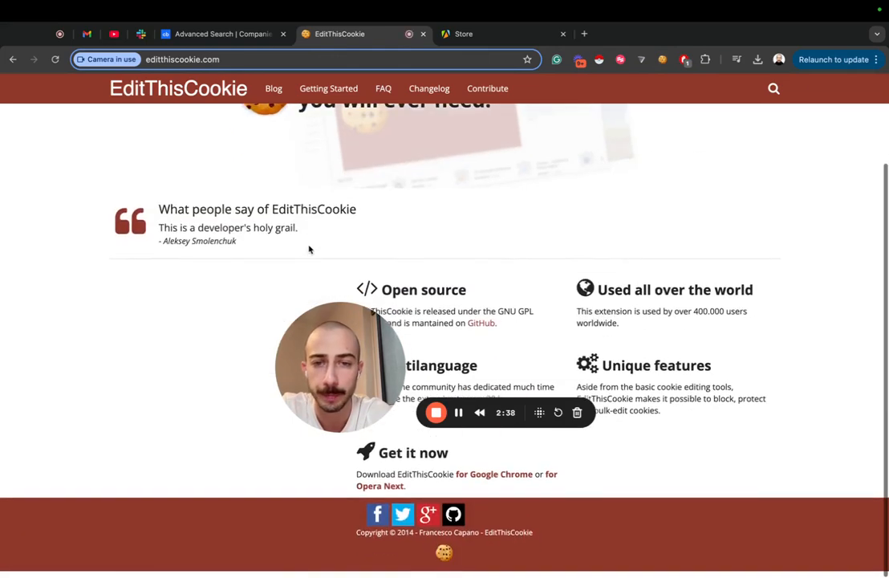
{"action": "scroll", "coordinate": [267, 216], "scroll_direction": "up", "scroll_amount": 3}
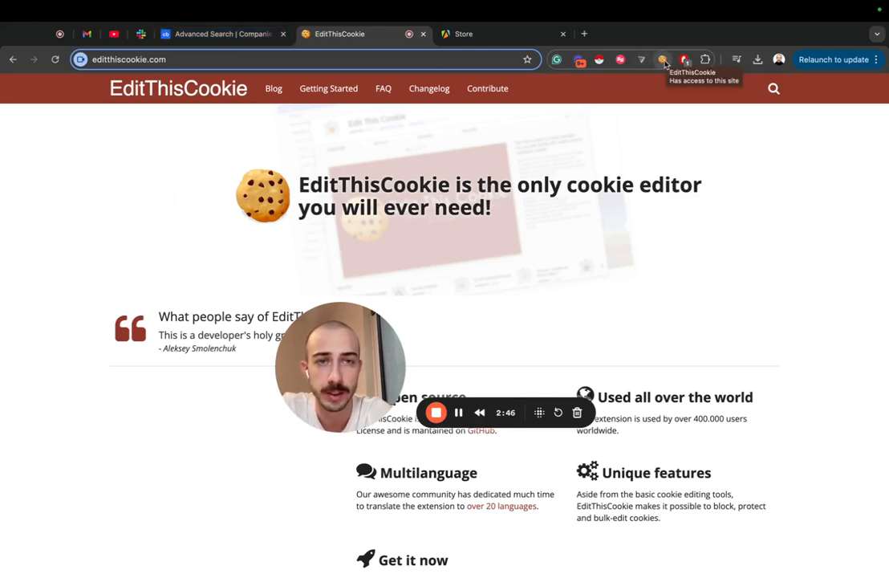
Return to the filtered Crunchbase company search and export its cookies to the clipboard with the EditThisCookie extension
{"action": "left_click", "coordinate": [186, 36]}
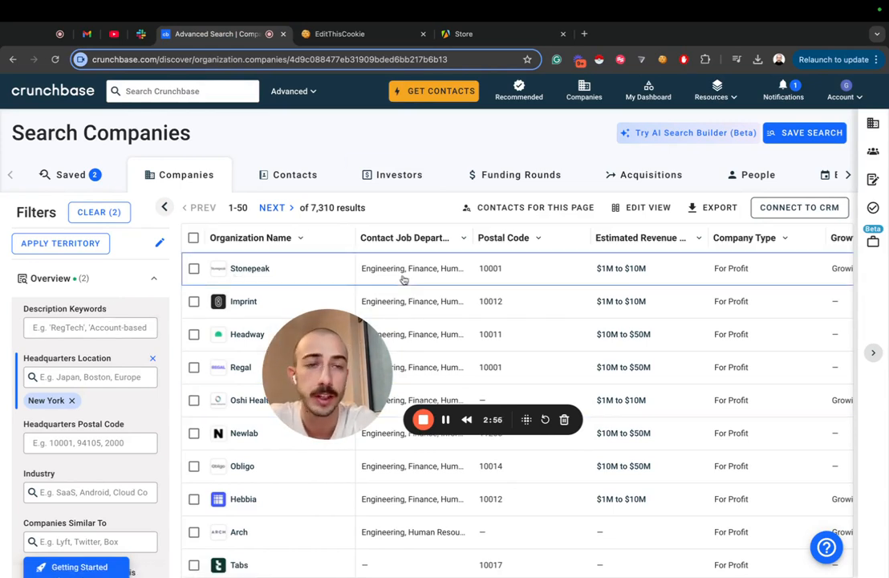
{"action": "left_click", "coordinate": [664, 59]}
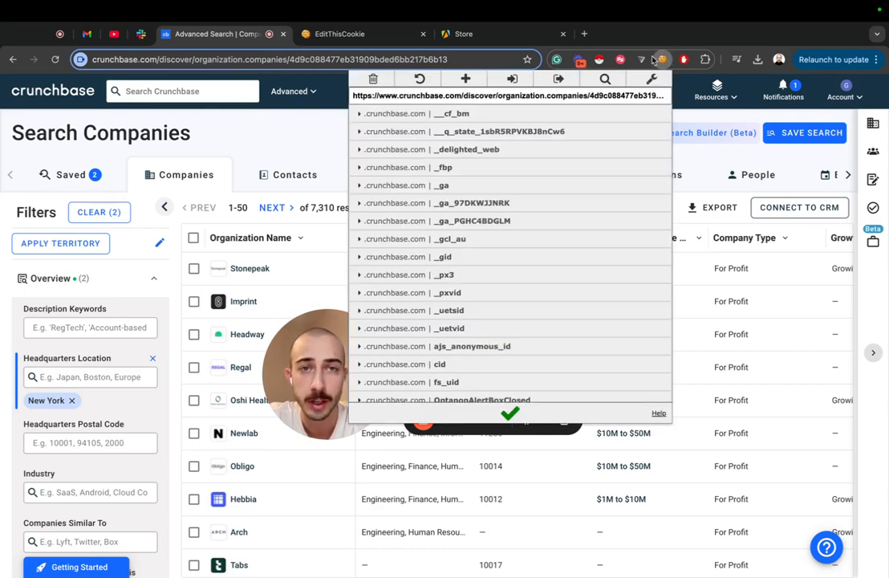
{"action": "left_click", "coordinate": [559, 81]}
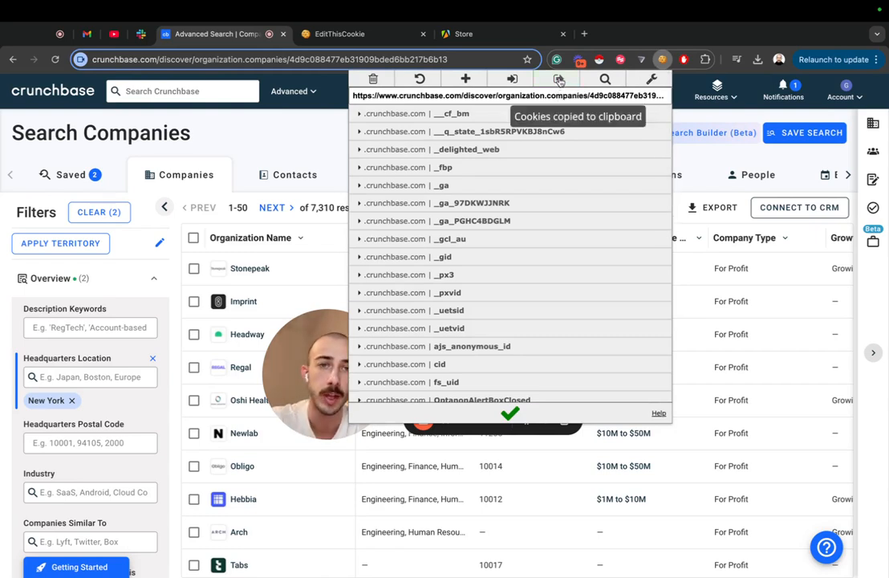
{"action": "left_click", "coordinate": [302, 137]}
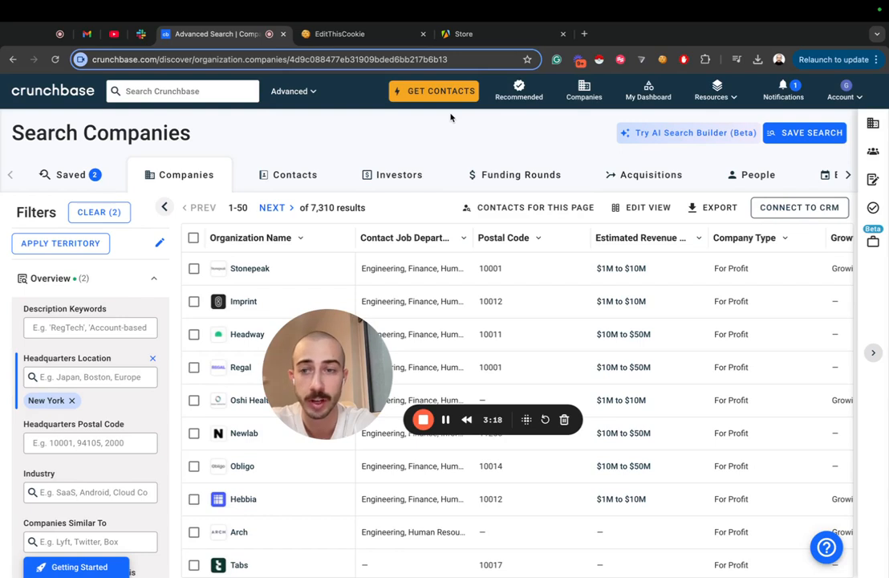
{"action": "left_click", "coordinate": [662, 60]}
{"action": "left_click", "coordinate": [561, 80]}
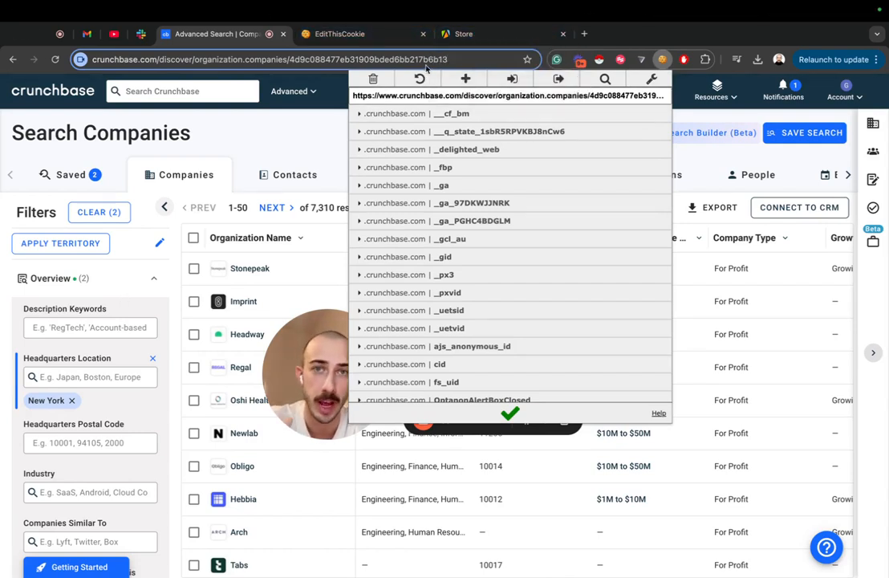
Switch to the Apify Store, search for "ultimate c" and open the Ultimate Crunchbase Search Scraper actor
{"action": "left_click", "coordinate": [465, 35]}
{"action": "left_click_drag", "start_coordinate": [319, 338], "coordinate": [455, 236]}
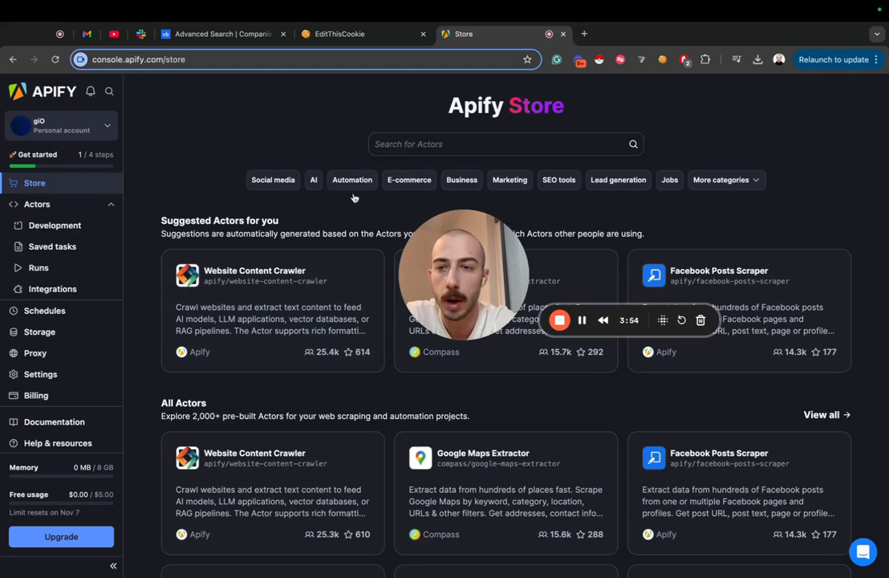
{"action": "left_click", "coordinate": [483, 150]}
{"action": "left_click_drag", "start_coordinate": [461, 261], "coordinate": [593, 291]}
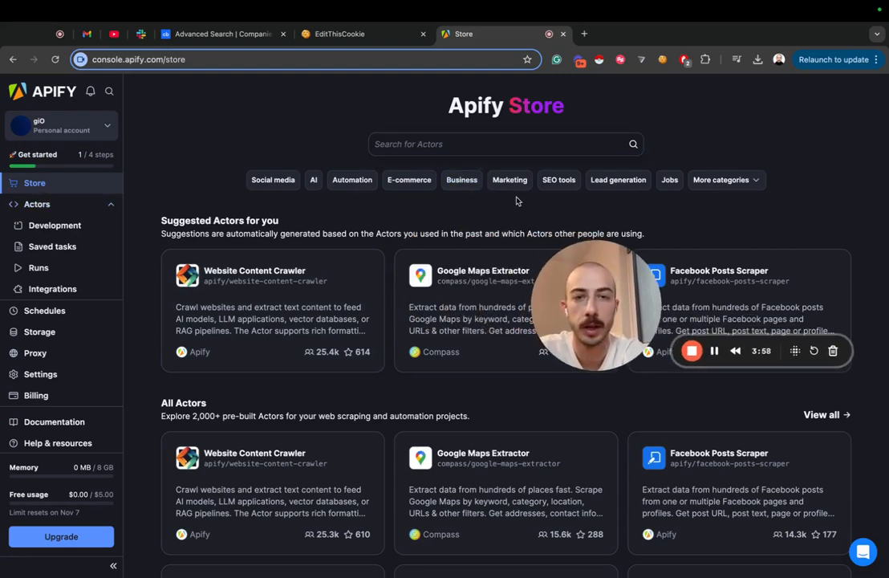
{"action": "left_click", "coordinate": [470, 139]}
{"action": "type", "text": "ultim"}
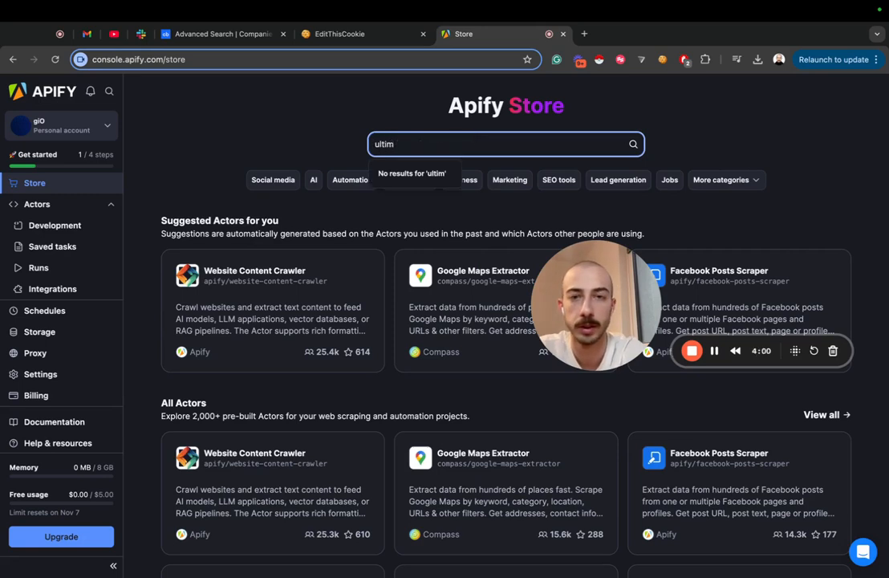
{"action": "type", "text": "ate"}
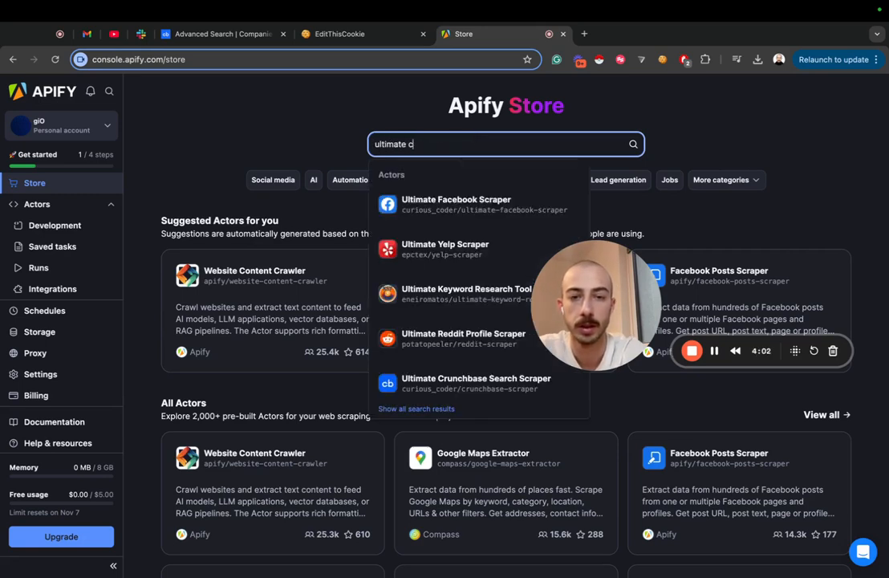
{"action": "type", "text": " c"}
{"action": "left_click", "coordinate": [481, 209]}
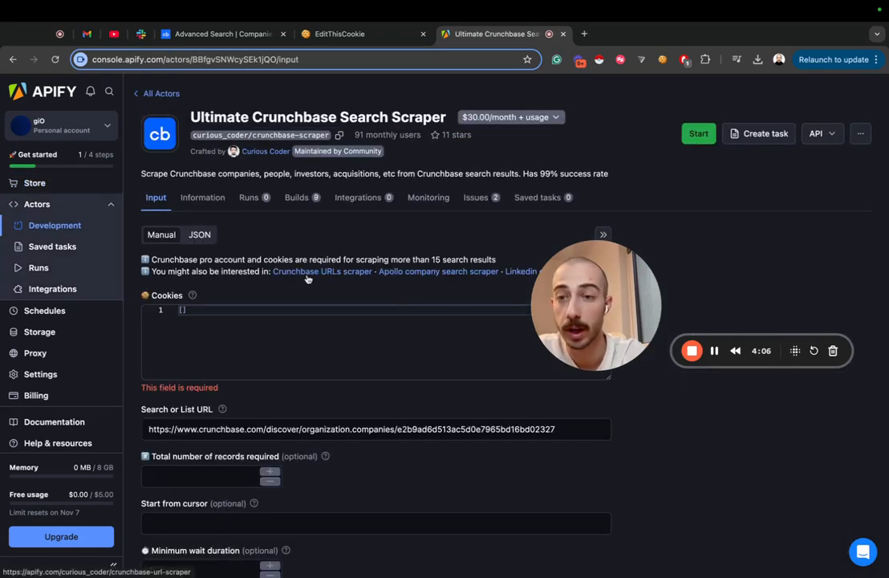
Replace the empty brackets in the scraper's Cookies field with the exported Crunchbase session cookies
{"action": "left_click_drag", "start_coordinate": [566, 312], "coordinate": [732, 306]}
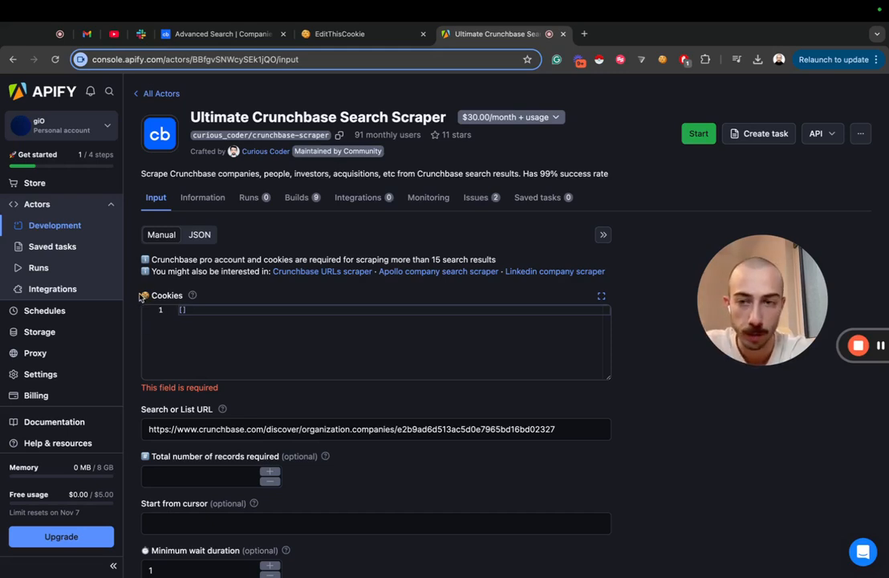
{"action": "left_click", "coordinate": [188, 312]}
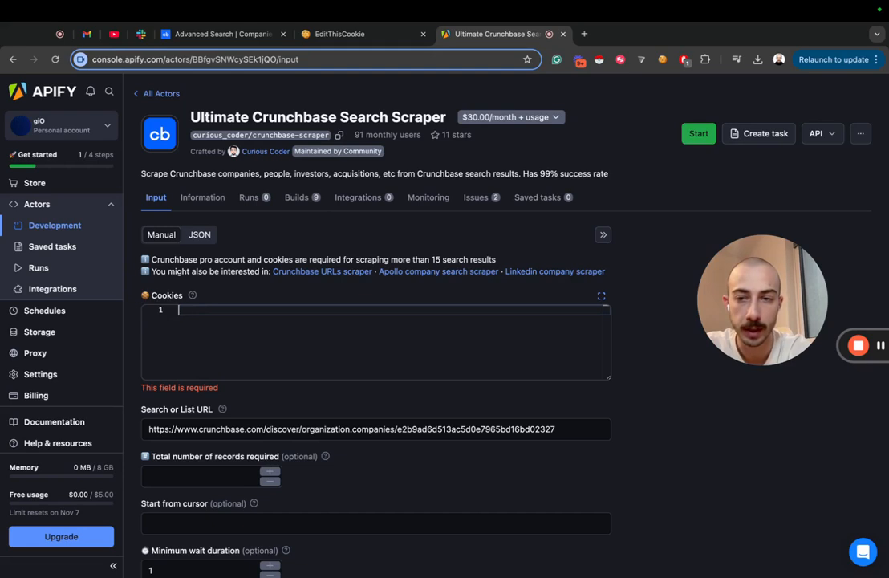
{"action": "key", "text": "super+v"}
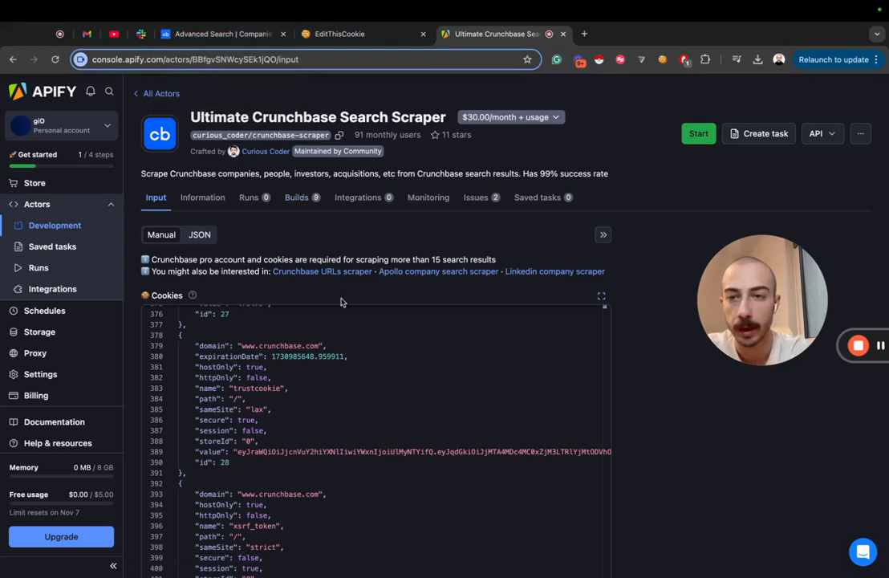
{"action": "scroll", "coordinate": [340, 305], "scroll_direction": "down", "scroll_amount": 2}
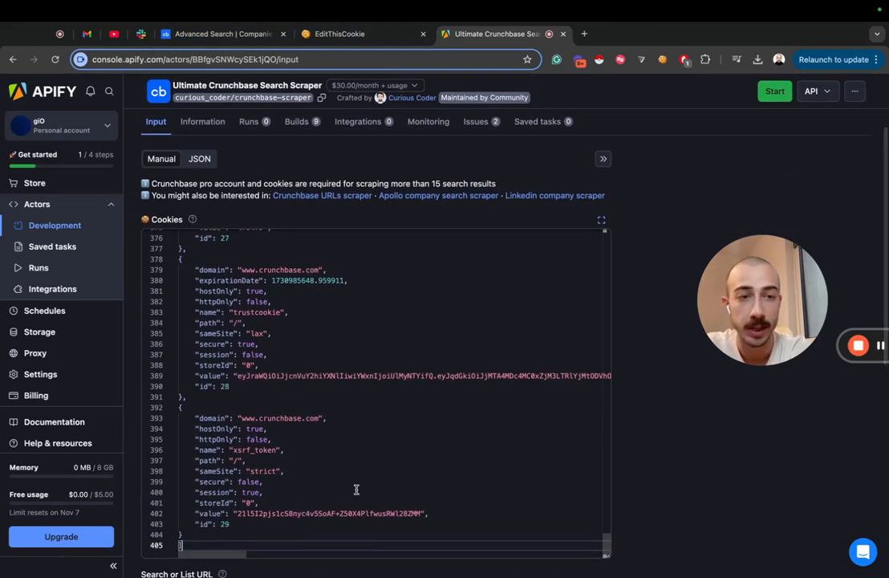
Replace the scraper's Search or List URL with the address copied from the filtered Crunchbase company search
{"action": "scroll", "coordinate": [649, 470], "scroll_direction": "down", "scroll_amount": 5}
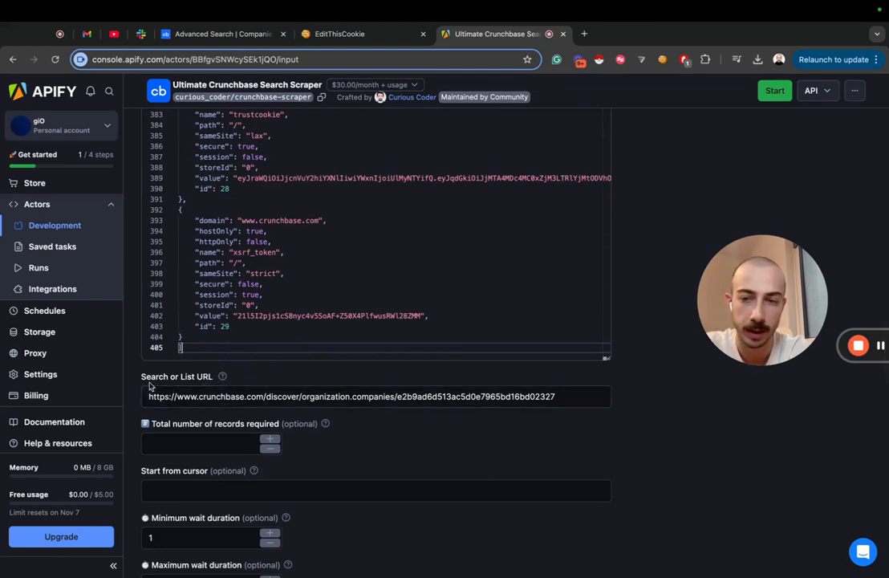
{"action": "triple_click", "coordinate": [225, 403]}
{"action": "key", "text": "BackSpace"}
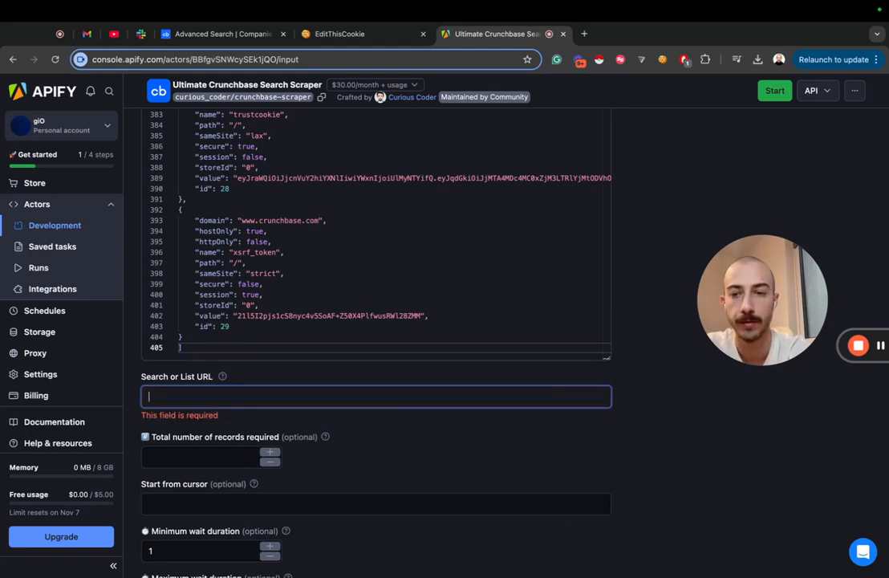
{"action": "left_click", "coordinate": [221, 33]}
{"action": "left_click", "coordinate": [231, 64]}
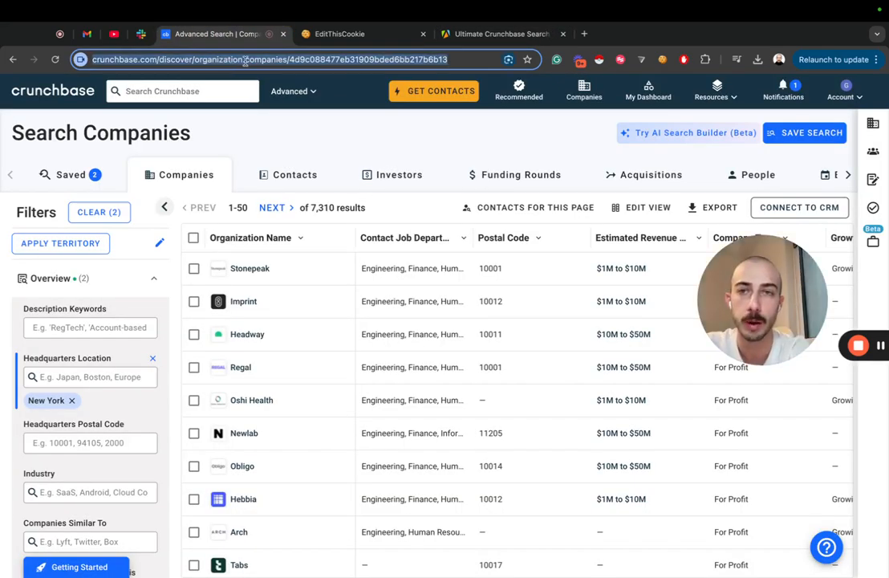
{"action": "key", "text": "ctrl+c"}
{"action": "left_click", "coordinate": [501, 34]}
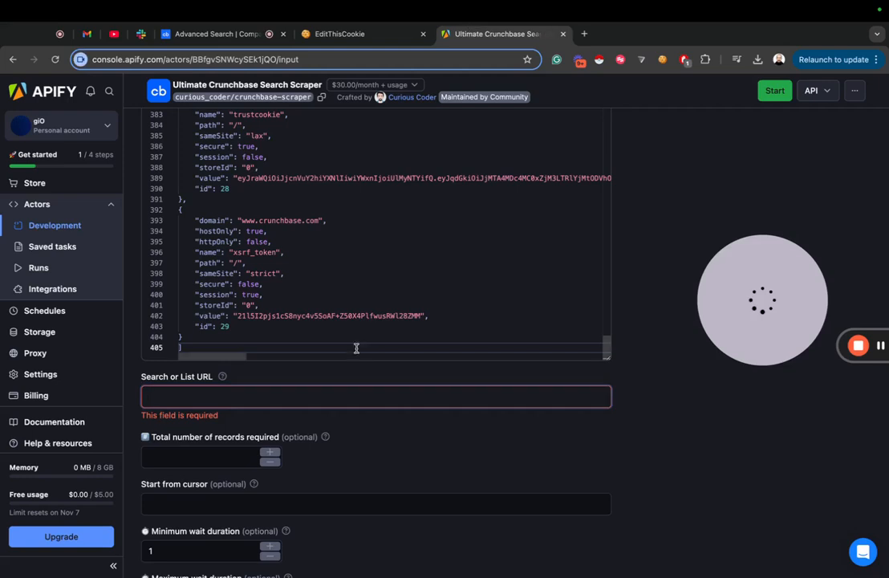
{"action": "left_click", "coordinate": [362, 395]}
{"action": "key", "text": "ctrl+v"}
Set the scraper's minimum wait duration to 3 and its maximum wait duration to 5
{"action": "scroll", "coordinate": [461, 412], "scroll_direction": "down", "scroll_amount": 1}
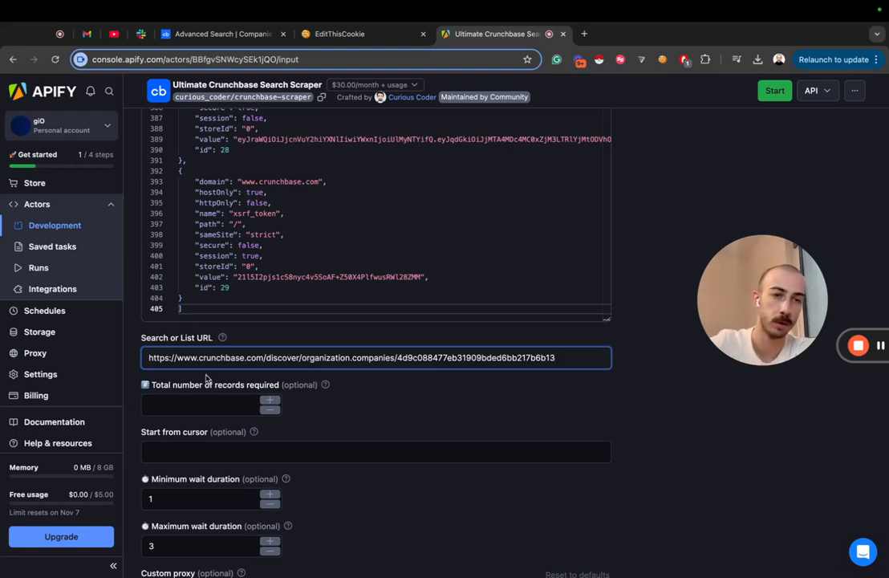
{"action": "scroll", "coordinate": [223, 403], "scroll_direction": "down", "scroll_amount": 3}
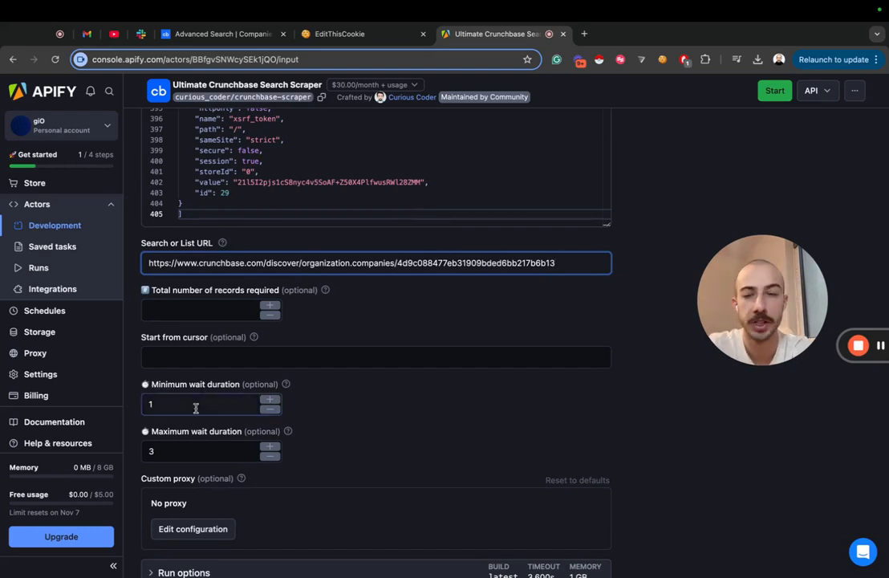
{"action": "double_click", "coordinate": [194, 405]}
{"action": "left_click", "coordinate": [153, 453]}
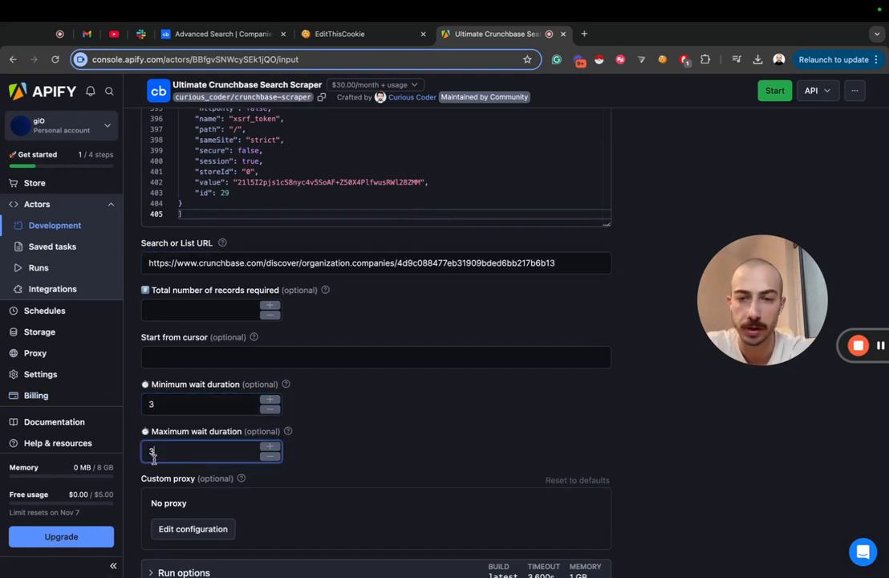
{"action": "left_click", "coordinate": [343, 451]}
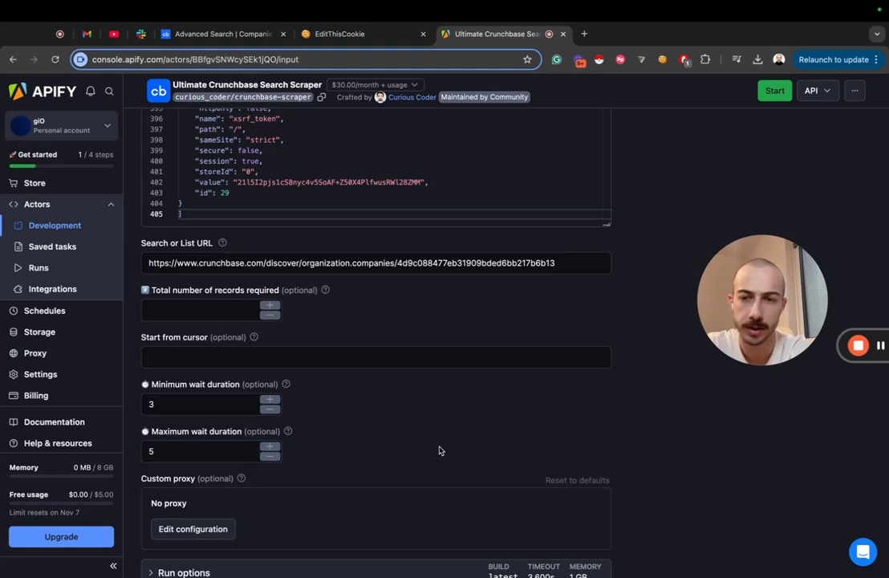
Configure the custom proxy as Residential with United States as the proxy country
{"action": "scroll", "coordinate": [337, 469], "scroll_direction": "down", "scroll_amount": 3}
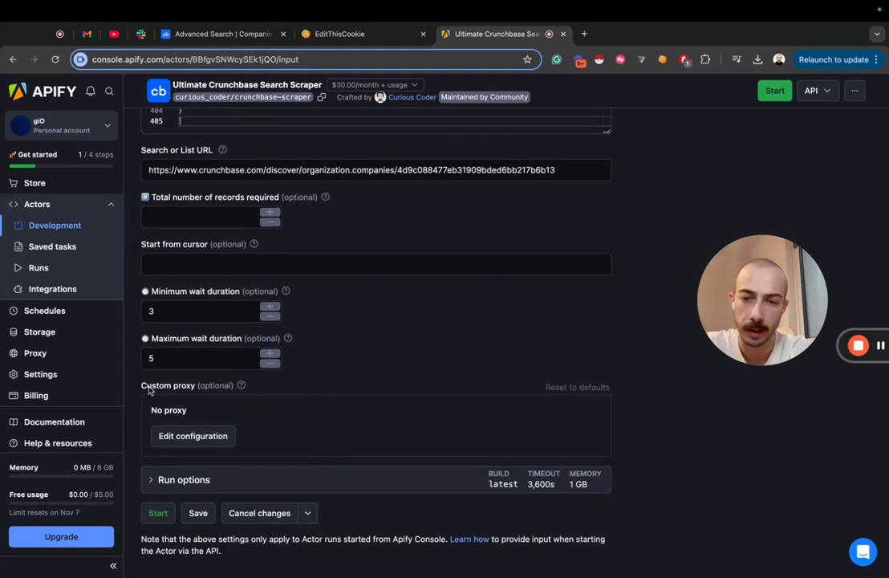
{"action": "left_click", "coordinate": [224, 435]}
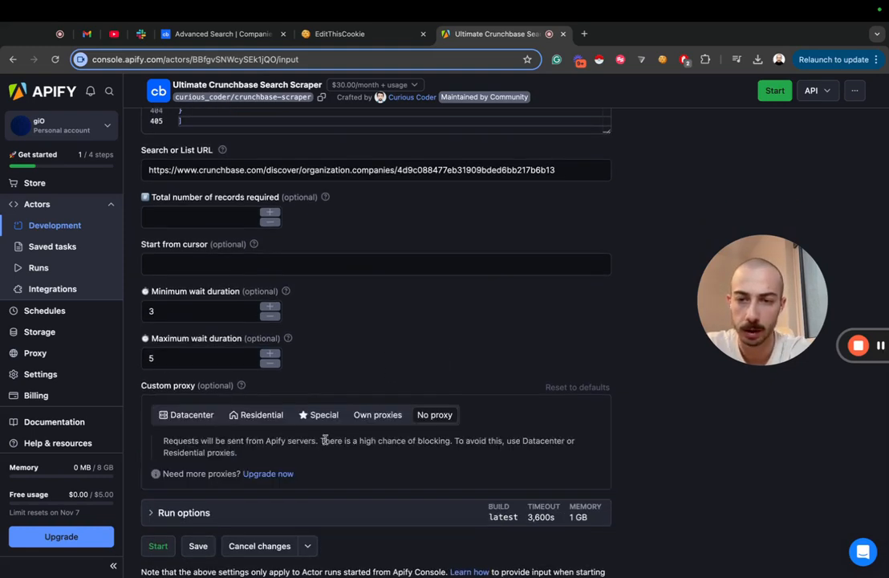
{"action": "left_click", "coordinate": [253, 416]}
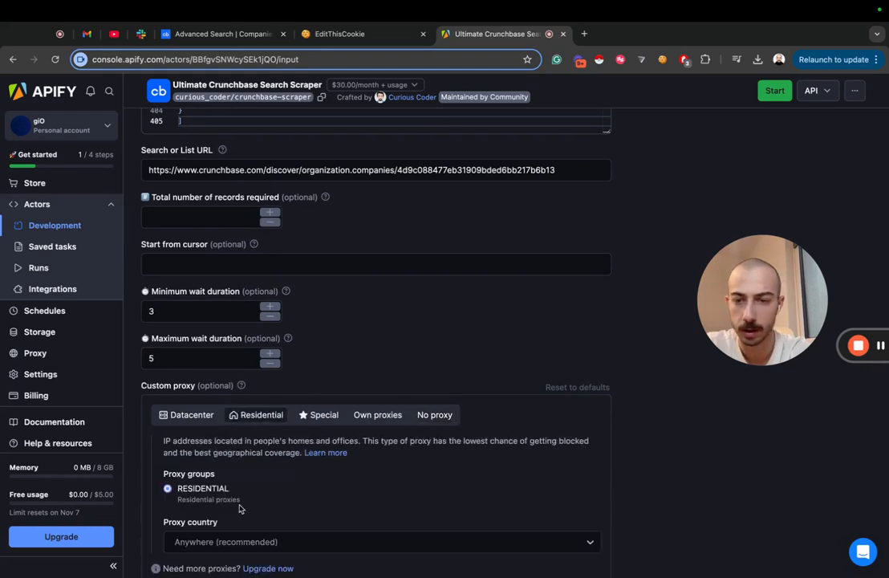
{"action": "scroll", "coordinate": [239, 508], "scroll_direction": "down", "scroll_amount": 2}
{"action": "left_click", "coordinate": [282, 474]}
{"action": "type", "text": "unite"}
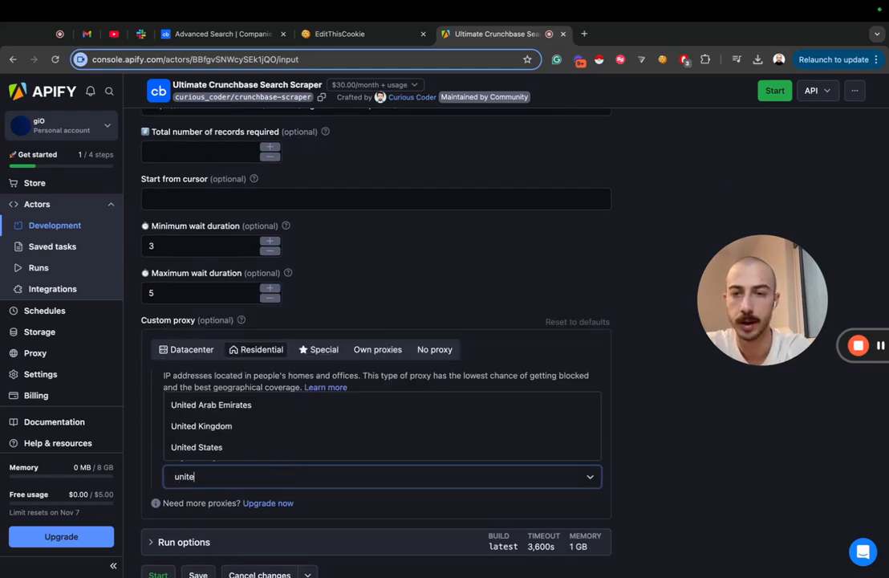
{"action": "left_click", "coordinate": [232, 448]}
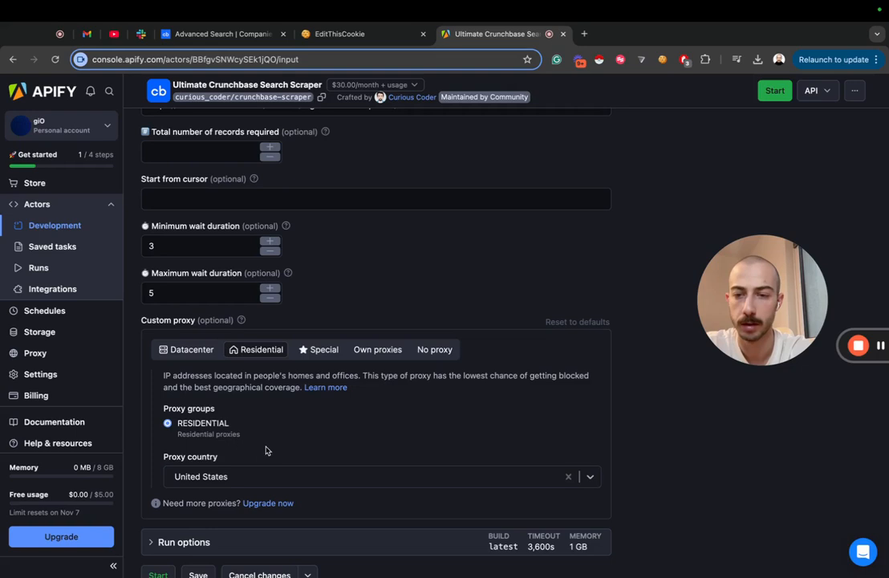
Expand the run options, enable No timeout and set the memory to 1024 MB
{"action": "scroll", "coordinate": [266, 451], "scroll_direction": "down", "scroll_amount": 1}
{"action": "left_click", "coordinate": [266, 450]}
{"action": "scroll", "coordinate": [274, 468], "scroll_direction": "down", "scroll_amount": 2}
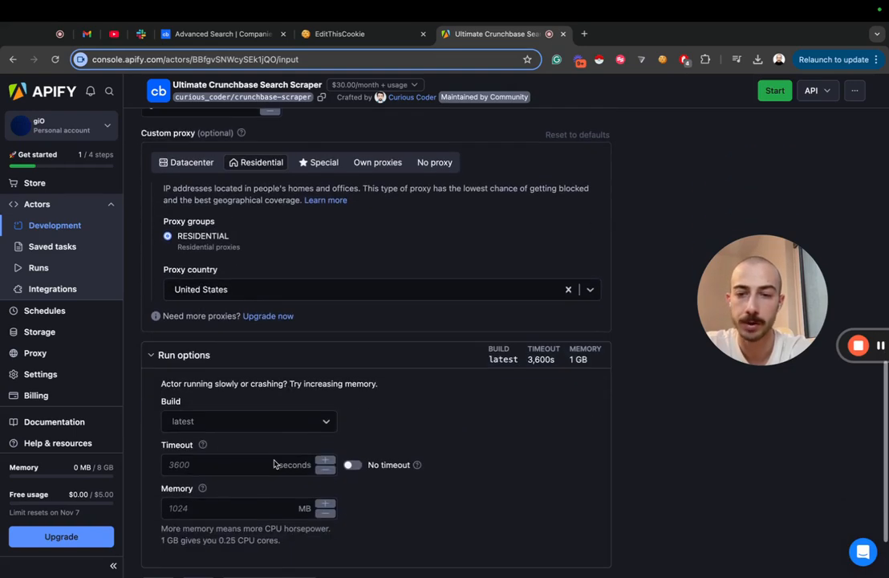
{"action": "left_click", "coordinate": [353, 465]}
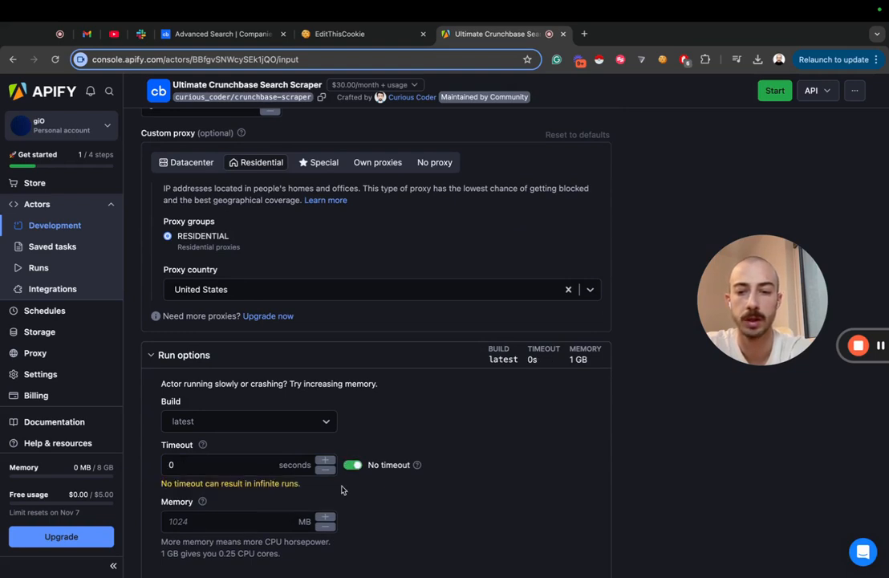
{"action": "scroll", "coordinate": [342, 489], "scroll_direction": "down", "scroll_amount": 1}
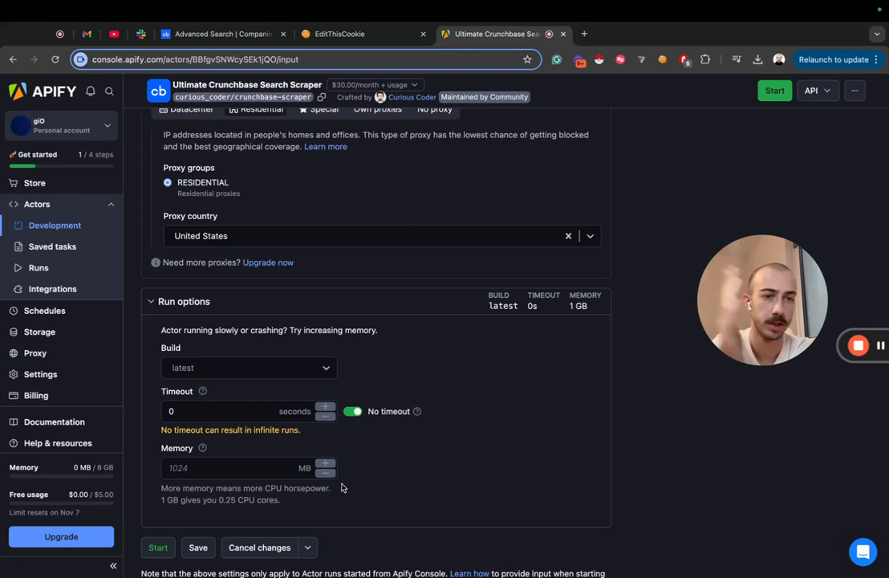
{"action": "left_click", "coordinate": [215, 469]}
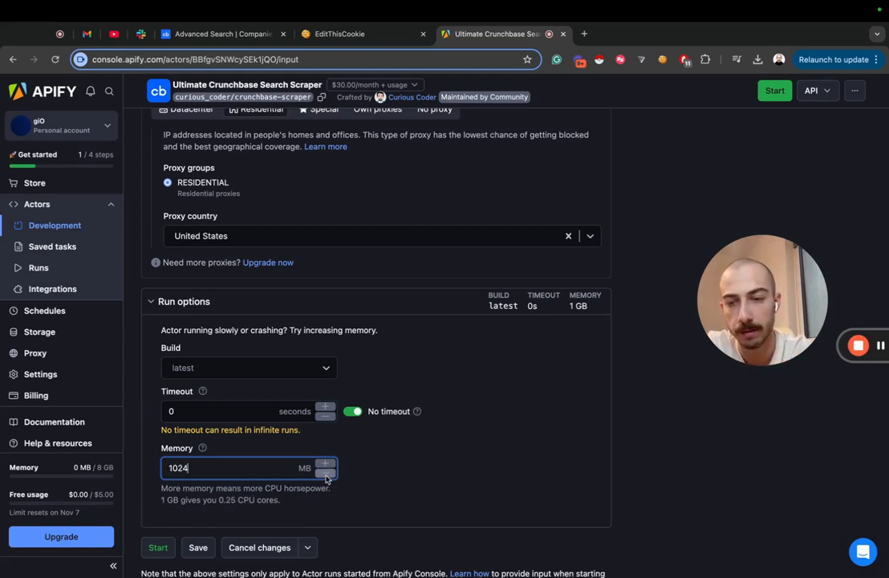
{"action": "left_click", "coordinate": [326, 478]}
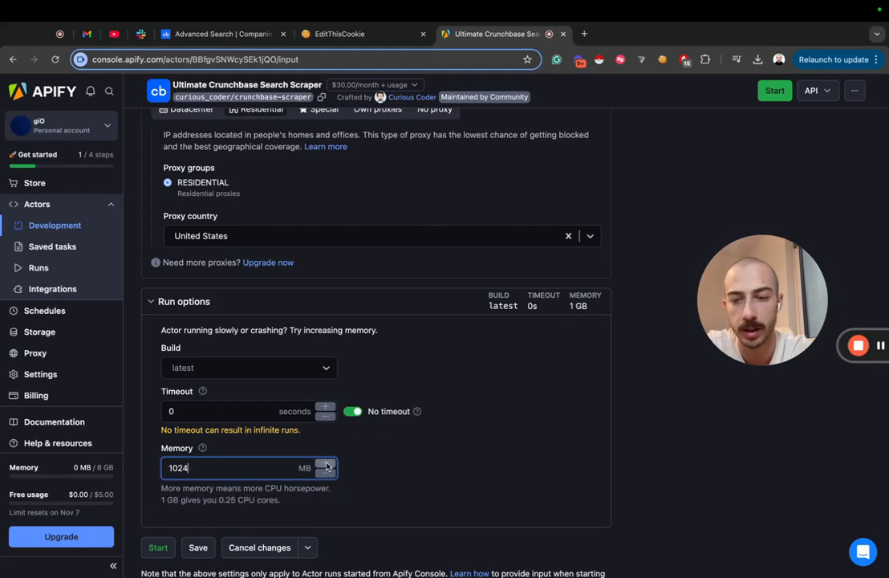
{"action": "left_click", "coordinate": [327, 478]}
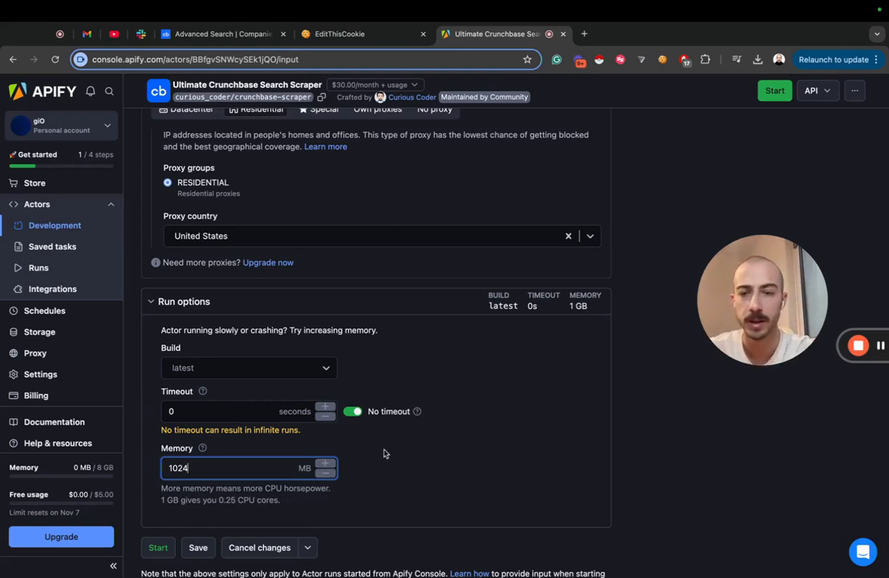
Rent the Ultimate Crunchbase Search Scraper with its 1-day free trial, and save and start the run
{"action": "scroll", "coordinate": [436, 377], "scroll_direction": "up", "scroll_amount": 10}
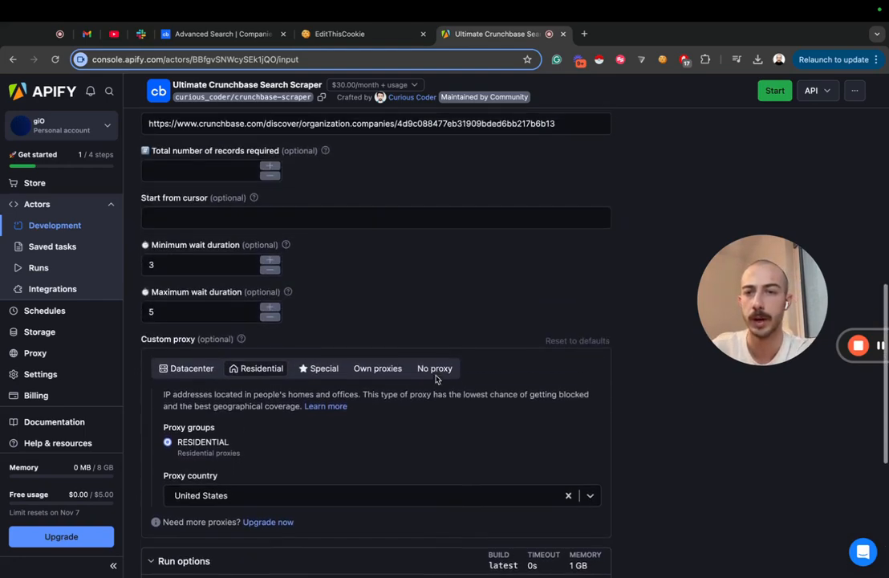
{"action": "scroll", "coordinate": [436, 377], "scroll_direction": "up", "scroll_amount": 5}
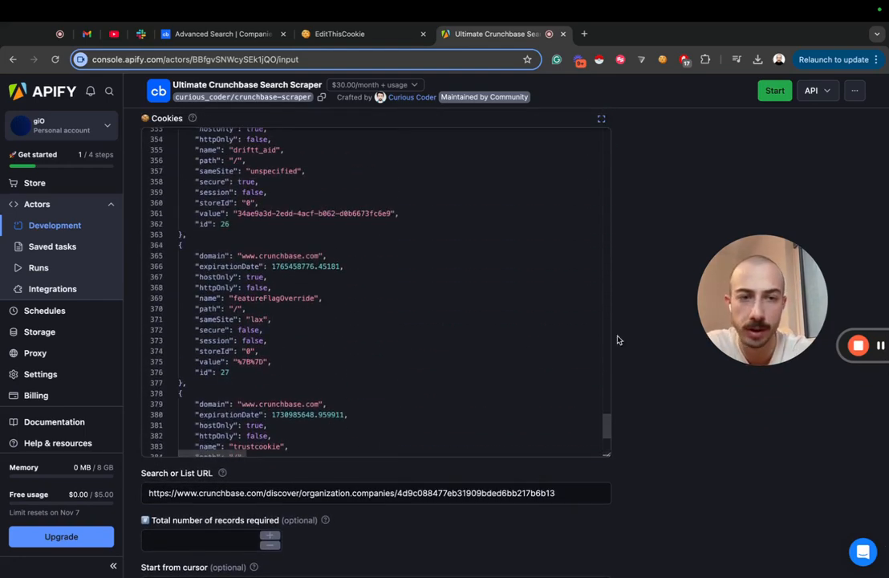
{"action": "scroll", "coordinate": [617, 337], "scroll_direction": "up", "scroll_amount": 5}
{"action": "scroll", "coordinate": [628, 337], "scroll_direction": "down", "scroll_amount": 10}
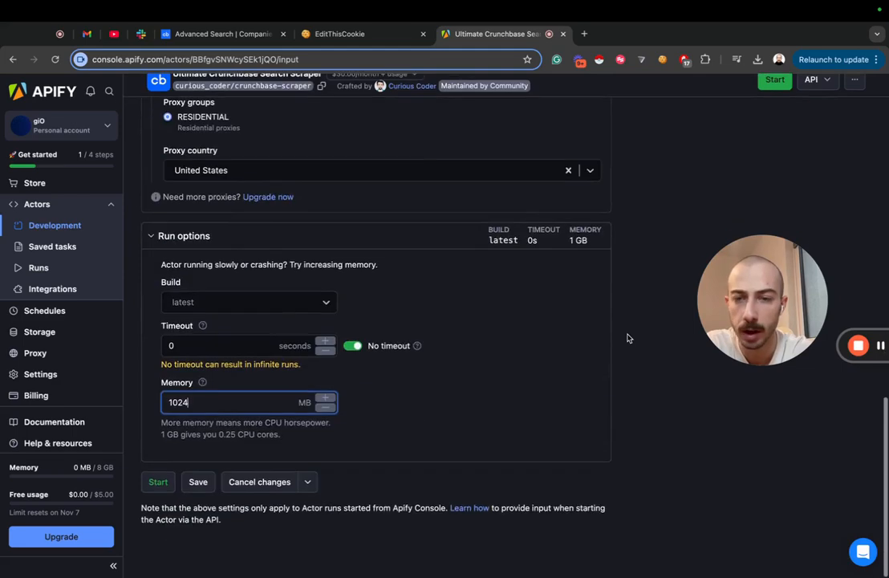
{"action": "left_click", "coordinate": [156, 493]}
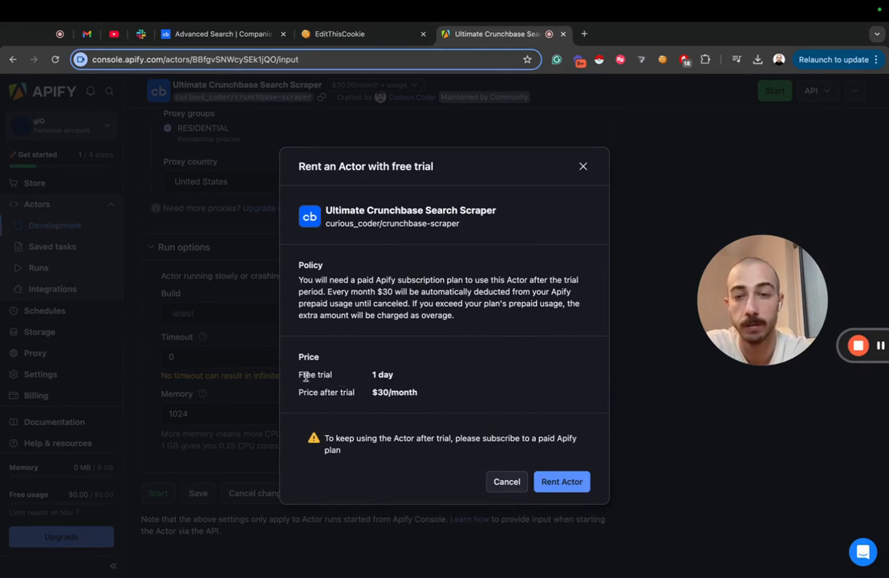
{"action": "left_click_drag", "start_coordinate": [299, 373], "coordinate": [419, 373]}
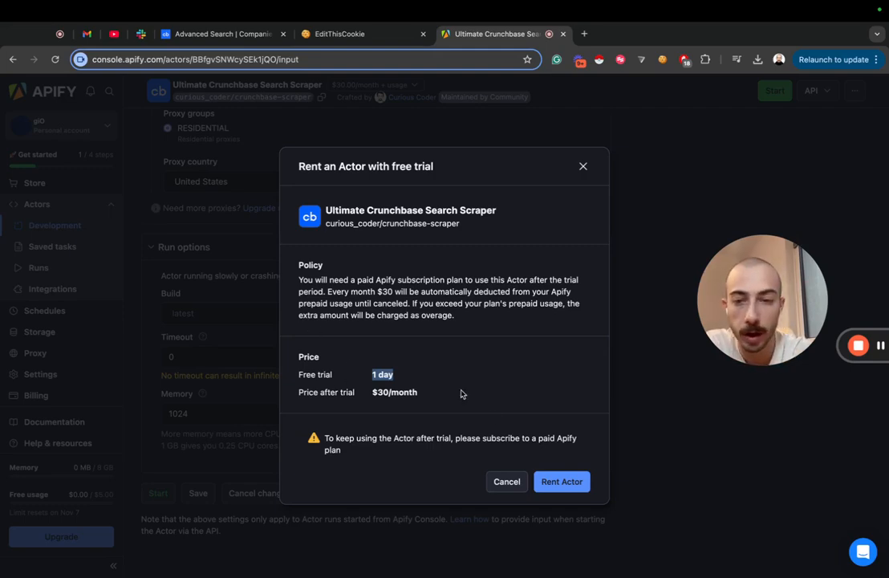
{"action": "left_click", "coordinate": [564, 481]}
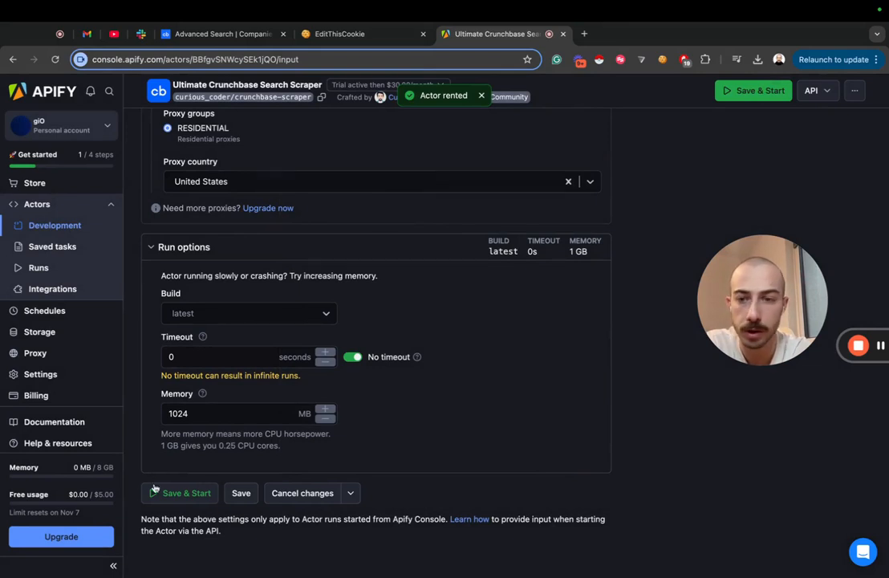
{"action": "left_click", "coordinate": [178, 492]}
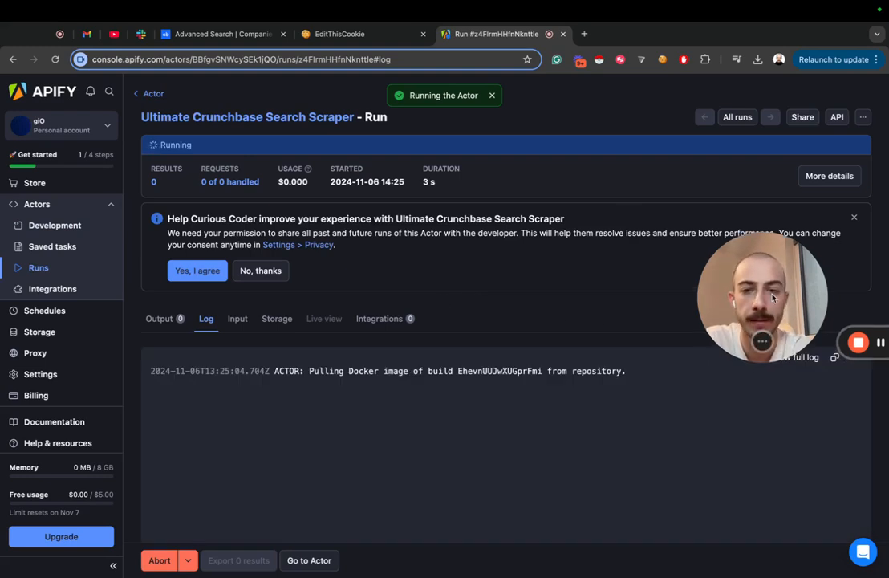
Check the run's duration and decline sharing the actor's runs with its developer
{"action": "left_click_drag", "start_coordinate": [775, 302], "coordinate": [751, 229]}
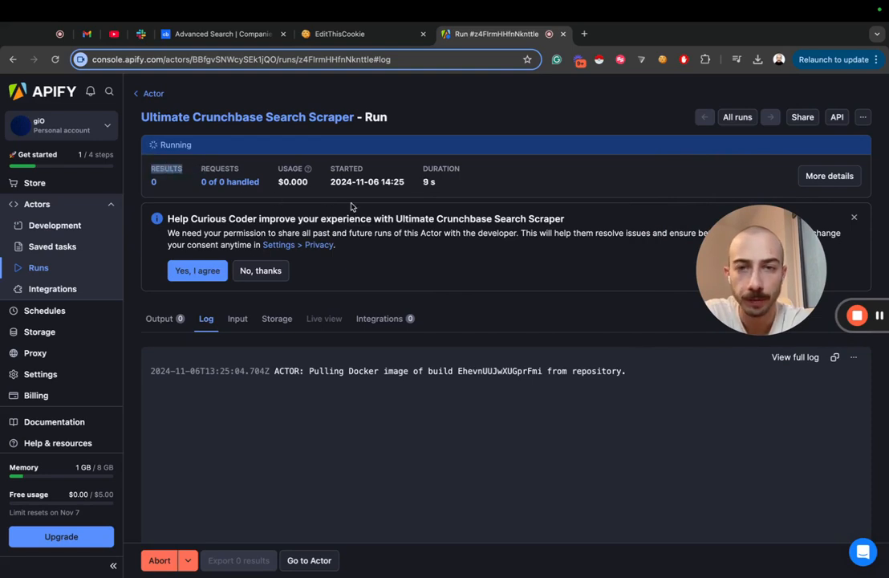
{"action": "left_click_drag", "start_coordinate": [418, 168], "coordinate": [469, 168]}
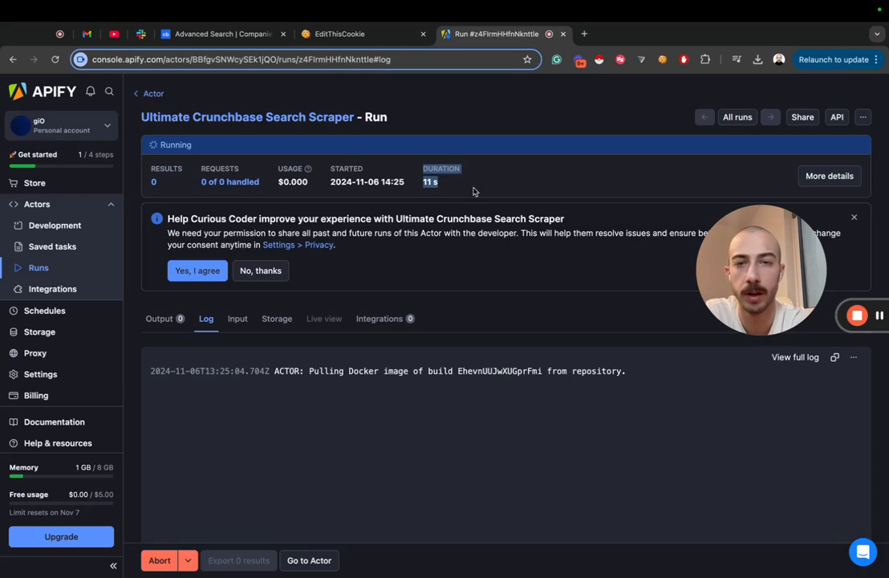
{"action": "left_click", "coordinate": [482, 228]}
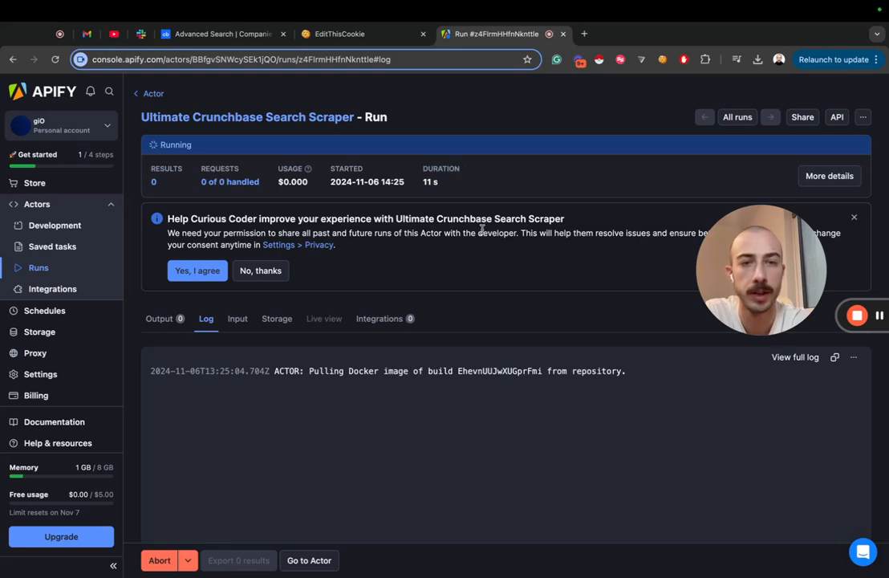
{"action": "left_click", "coordinate": [259, 270]}
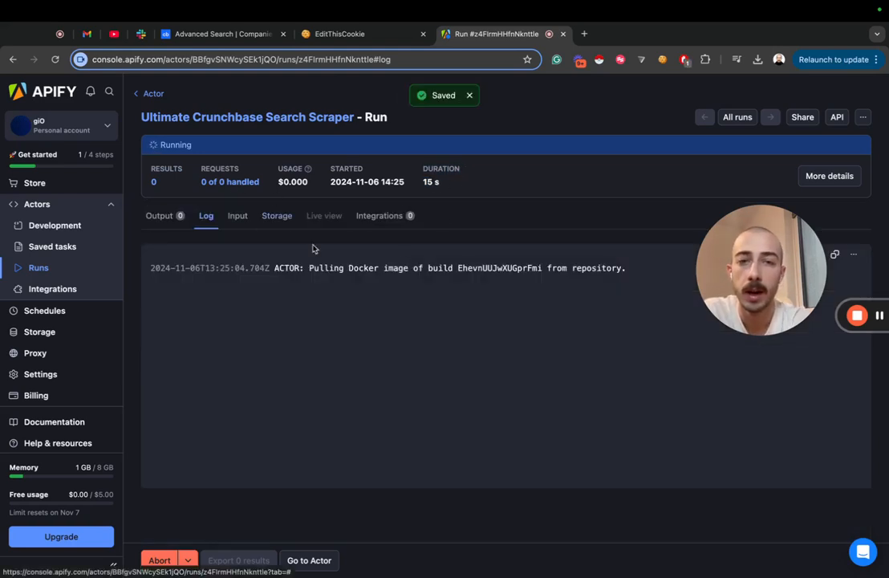
Follow the run's log, examining the container startup entries and the batches of scraped records
{"action": "left_click_drag", "start_coordinate": [758, 270], "coordinate": [640, 228]}
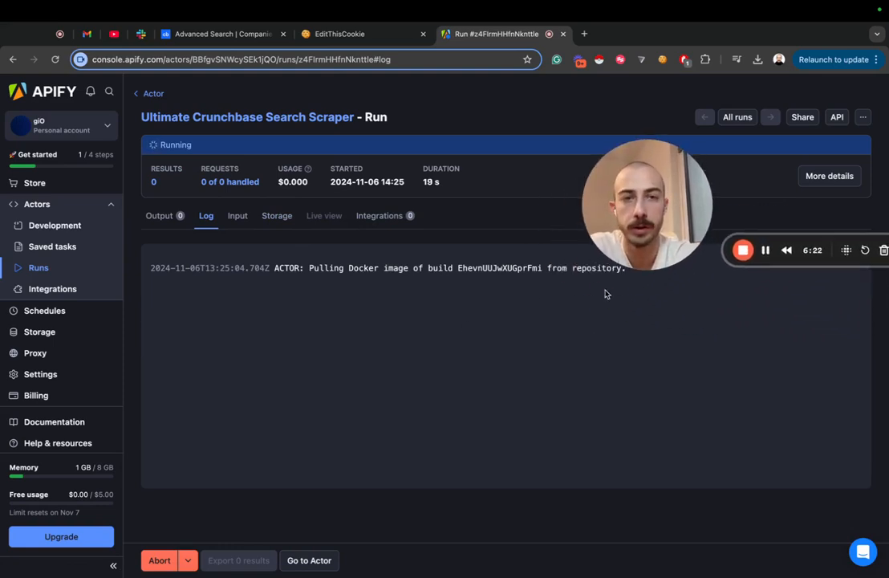
{"action": "left_click", "coordinate": [766, 250]}
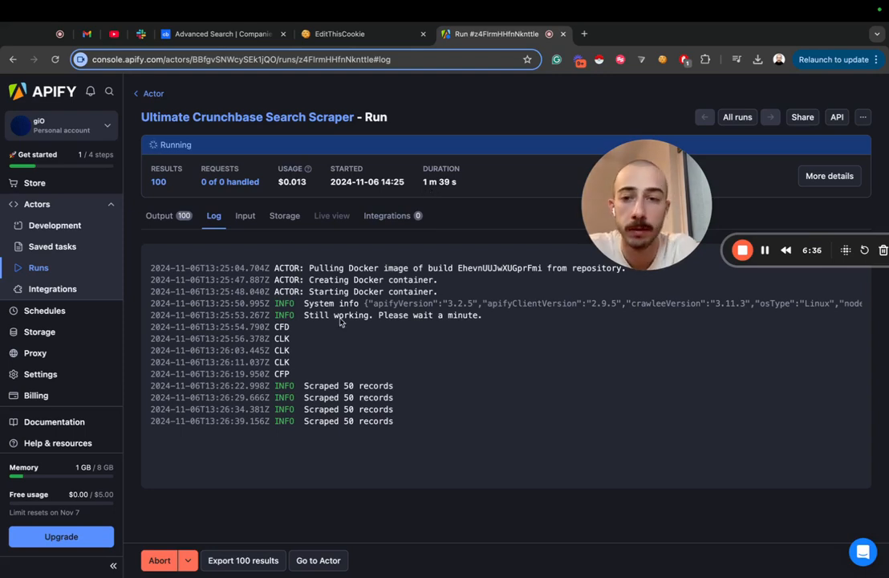
{"action": "left_click_drag", "start_coordinate": [275, 268], "coordinate": [255, 267]}
{"action": "left_click", "coordinate": [309, 372]}
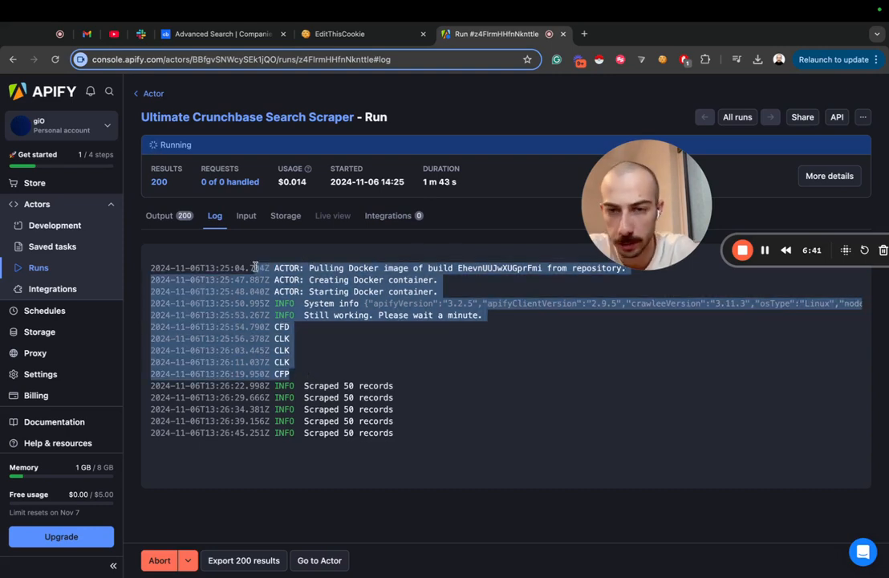
{"action": "left_click", "coordinate": [264, 322]}
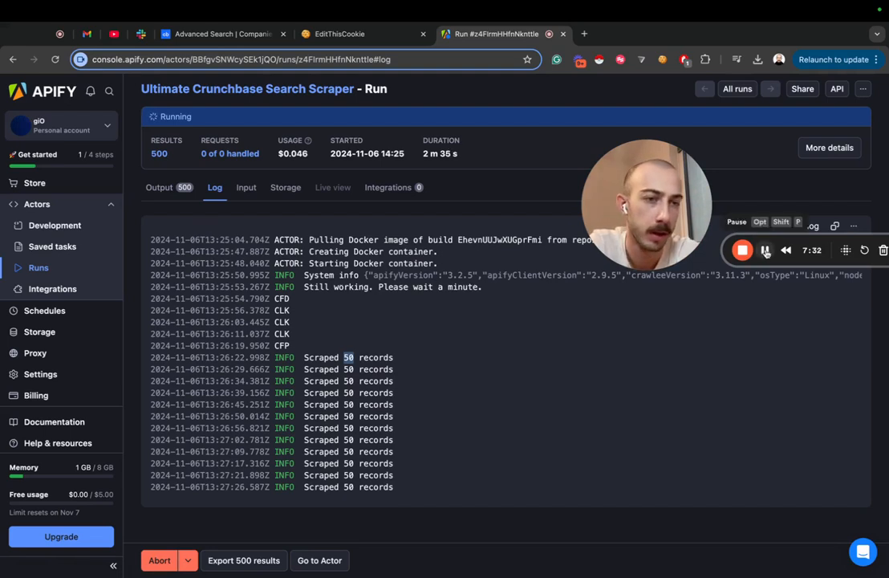
{"action": "left_click", "coordinate": [765, 251]}
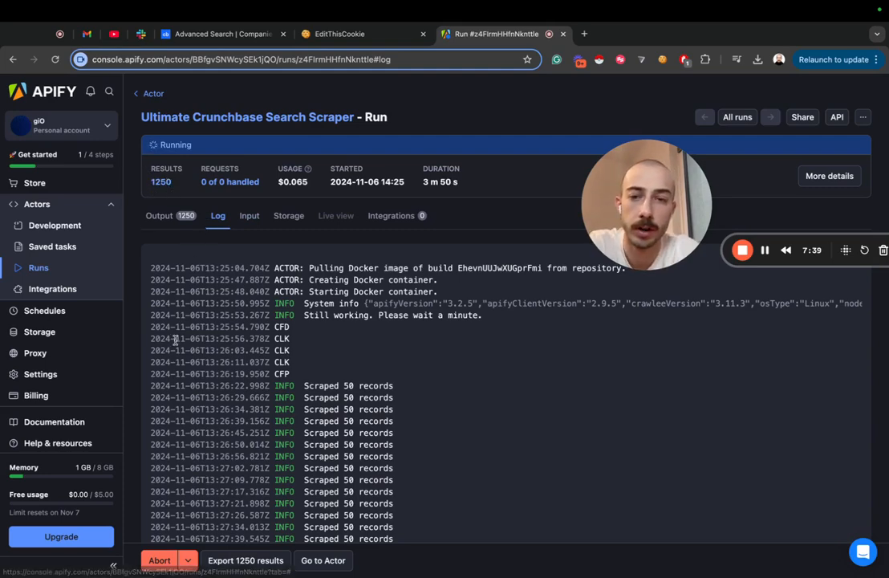
Abort the running Ultimate Crunchbase Search Scraper run immediately, without the 30-second graceful shutdown
{"action": "scroll", "coordinate": [175, 340], "scroll_direction": "down", "scroll_amount": 3}
{"action": "scroll", "coordinate": [175, 340], "scroll_direction": "up", "scroll_amount": 3}
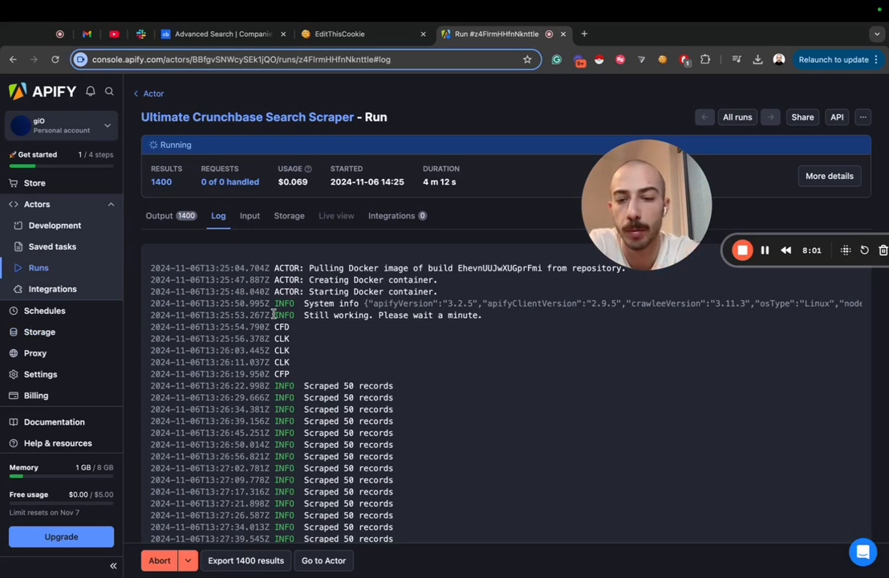
{"action": "left_click", "coordinate": [187, 561]}
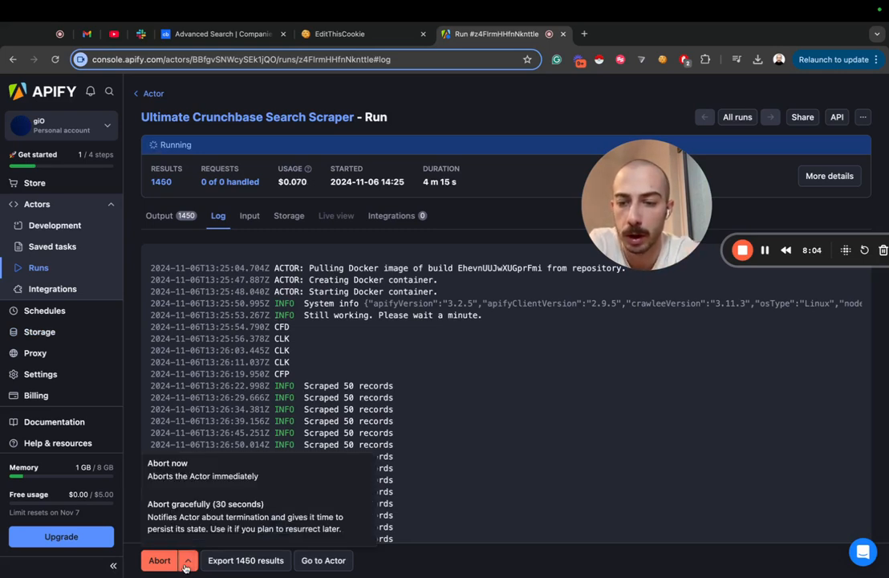
{"action": "left_click", "coordinate": [198, 476]}
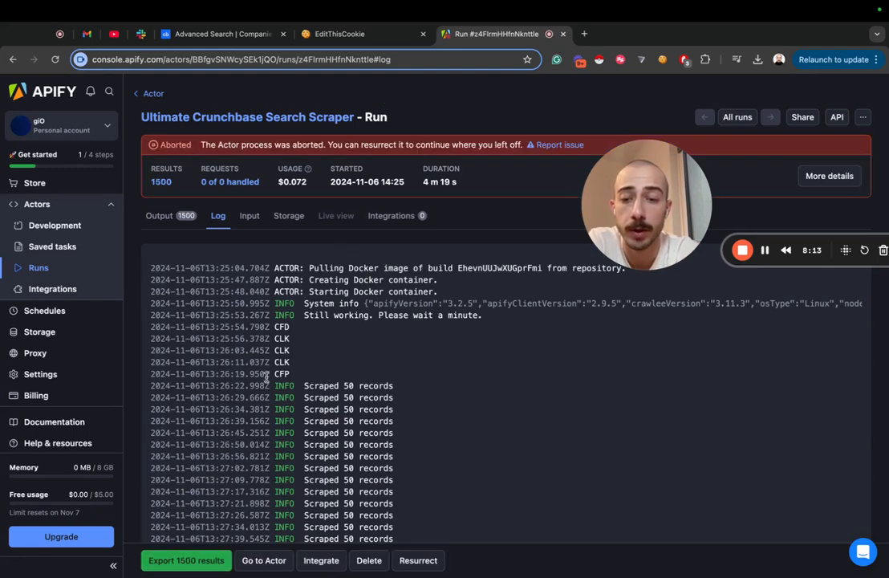
Export the run's scraped dataset in CSV format with all fields included, download it, and close the export dialog
{"action": "left_click", "coordinate": [186, 561]}
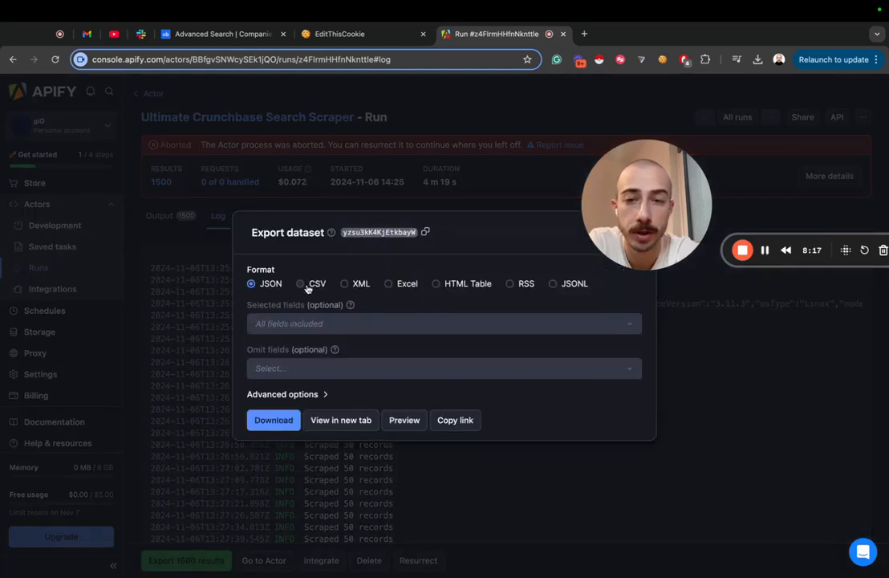
{"action": "left_click", "coordinate": [303, 285]}
{"action": "left_click", "coordinate": [272, 420]}
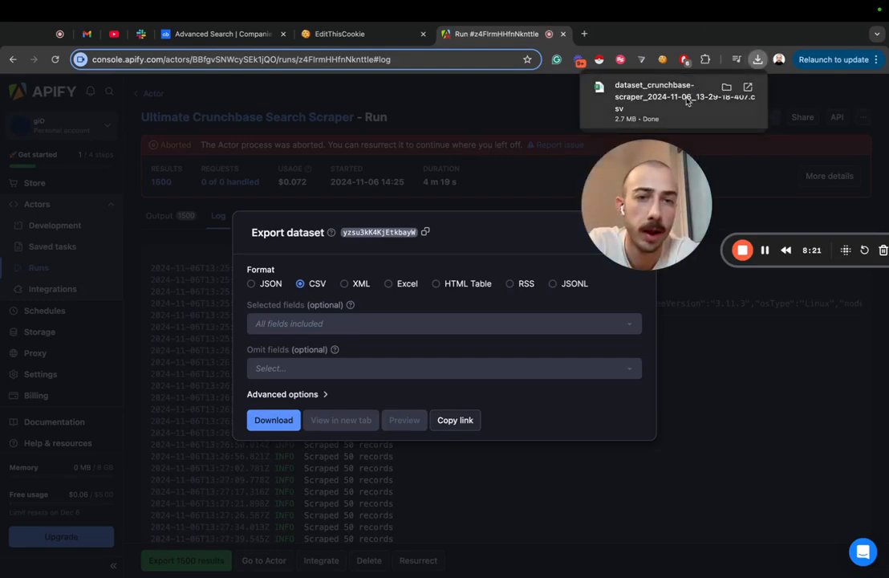
{"action": "left_click", "coordinate": [481, 178]}
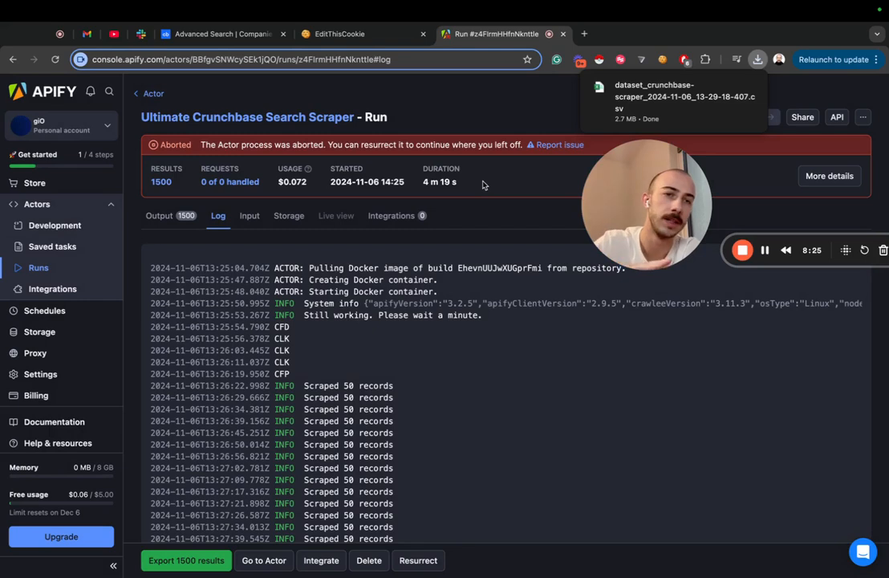
{"action": "left_click_drag", "start_coordinate": [659, 184], "coordinate": [414, 238]}
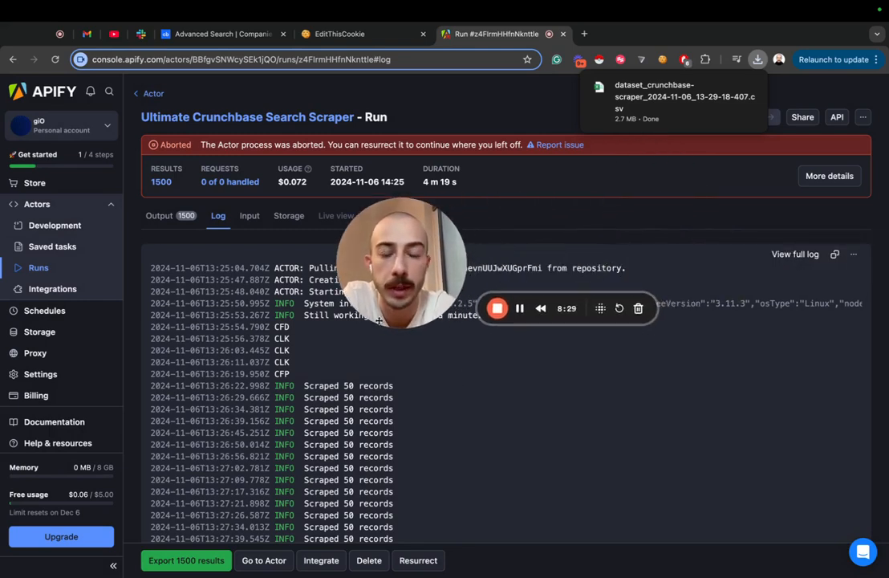
{"action": "left_click", "coordinate": [411, 308]}
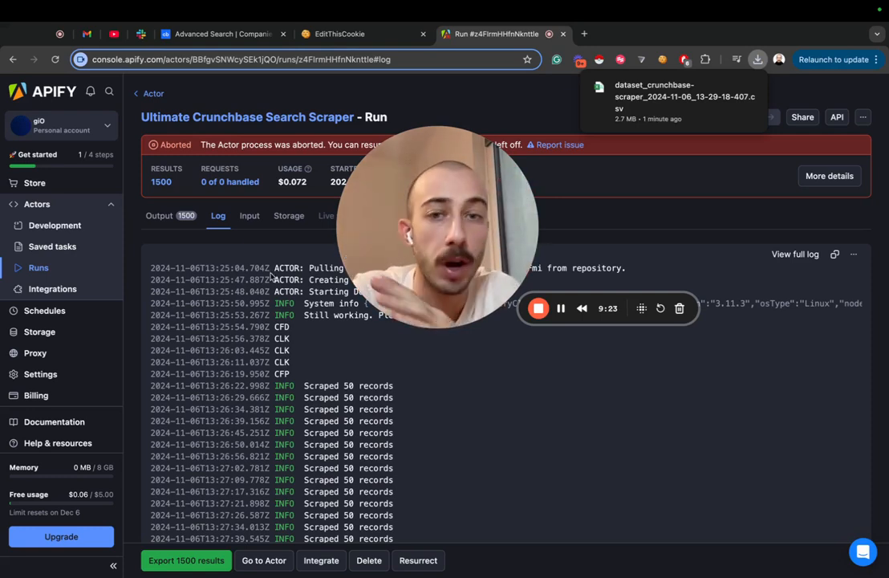
{"action": "left_click_drag", "start_coordinate": [415, 266], "coordinate": [402, 343]}
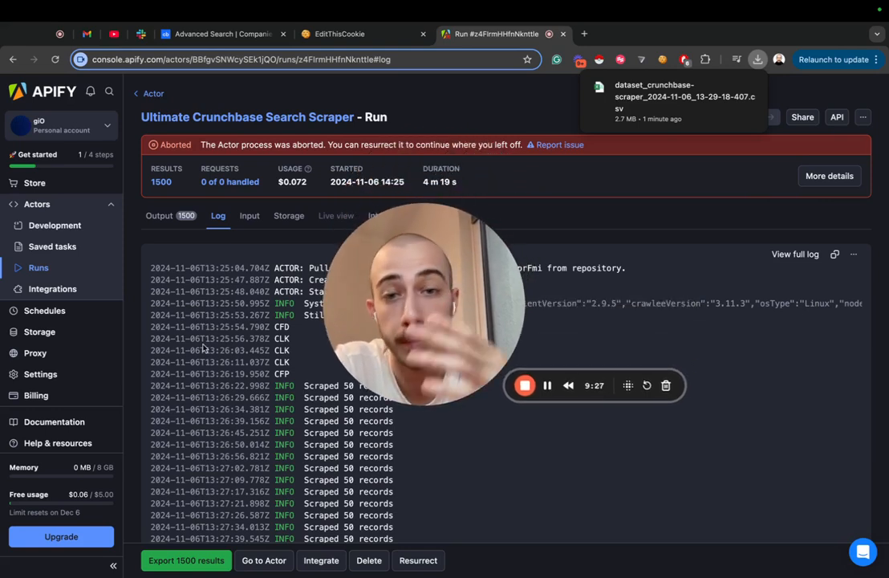